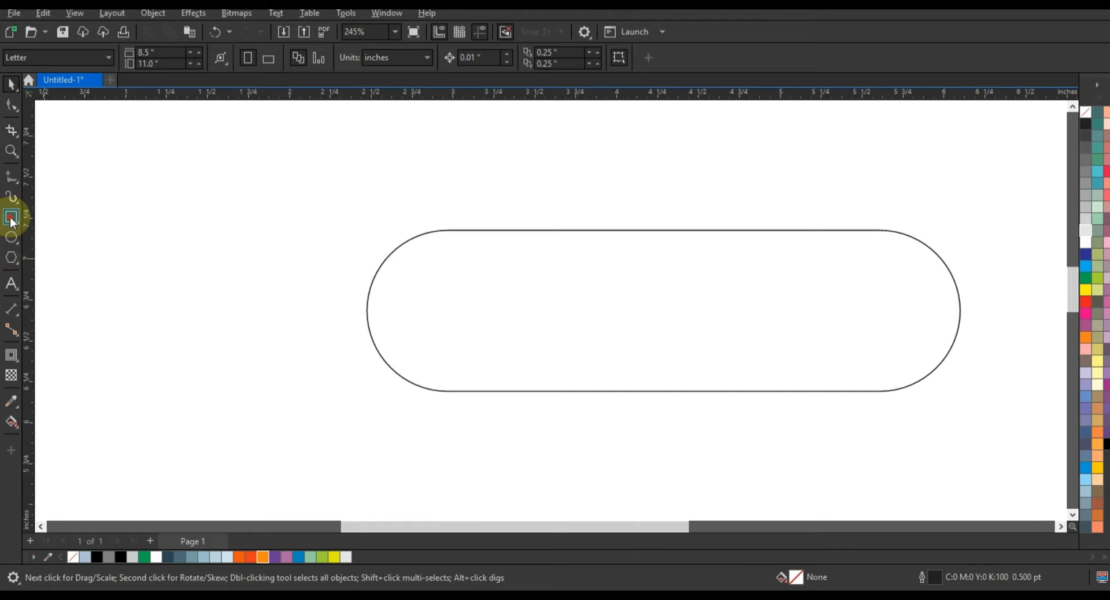
# Draw a rectangle about 0.87 by 0.14 inches inside the capsule's near end and fully round its corners into a slot
pyautogui.click(10, 218)
pyautogui.moveTo(376, 299); pyautogui.dragTo(517, 321)
pyautogui.click(11, 105)
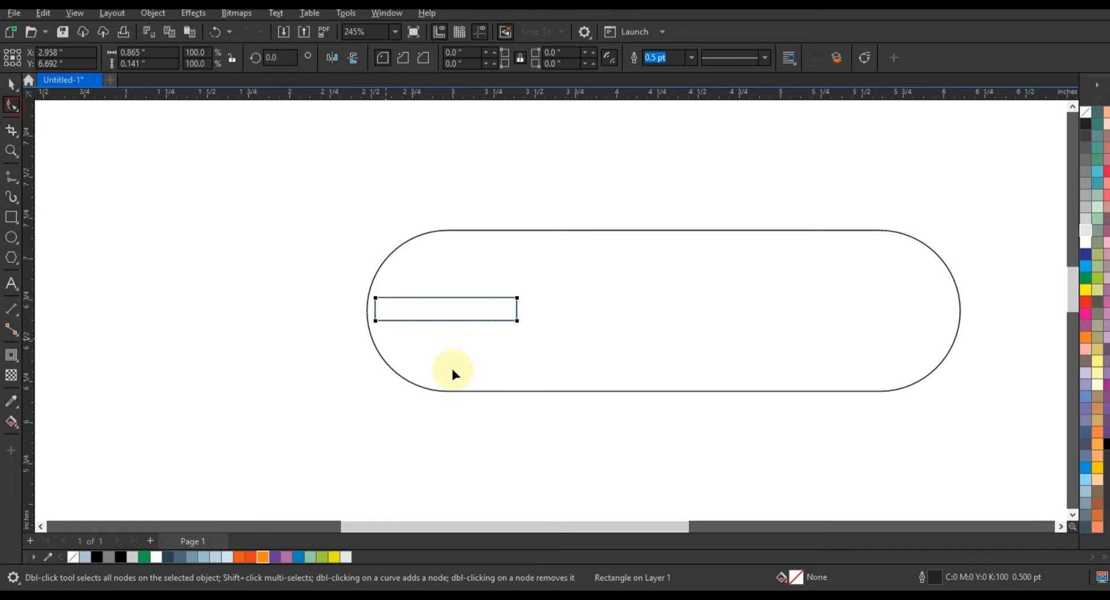
pyautogui.moveTo(393, 321); pyautogui.dragTo(397, 323)
# Centre the small slot vertically on the capsule, narrow it to about 0.75 inches and set it slightly inward from the end
pyautogui.click(12, 85)
pyautogui.keyDown('shift'); pyautogui.click(529, 271); pyautogui.keyUp('shift')
pyautogui.click(304, 154)
pyautogui.click(457, 310)
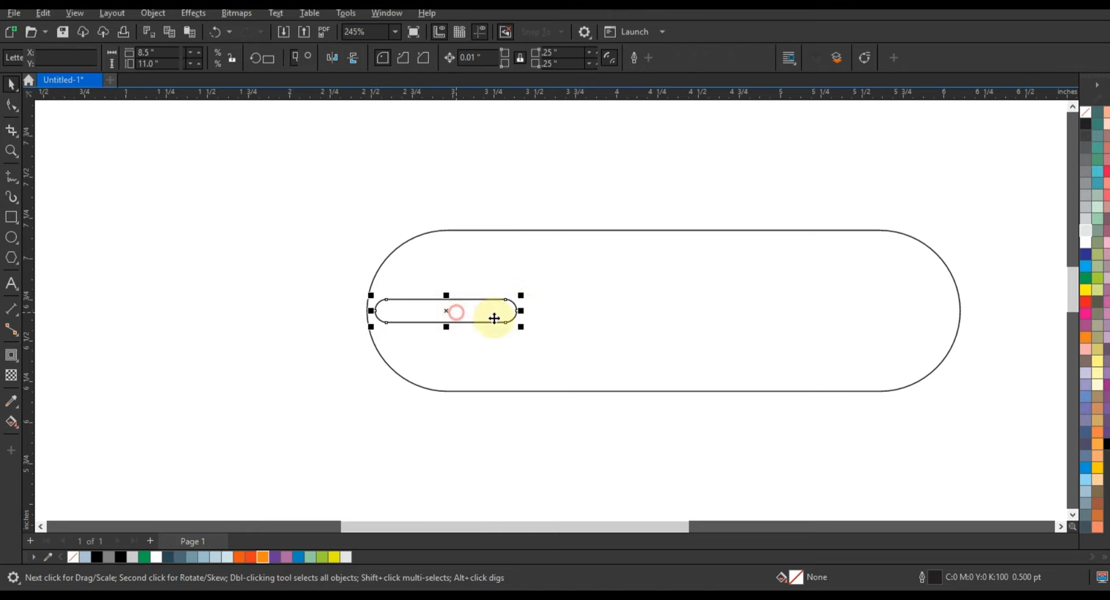
pyautogui.moveTo(504, 316); pyautogui.dragTo(504, 317)
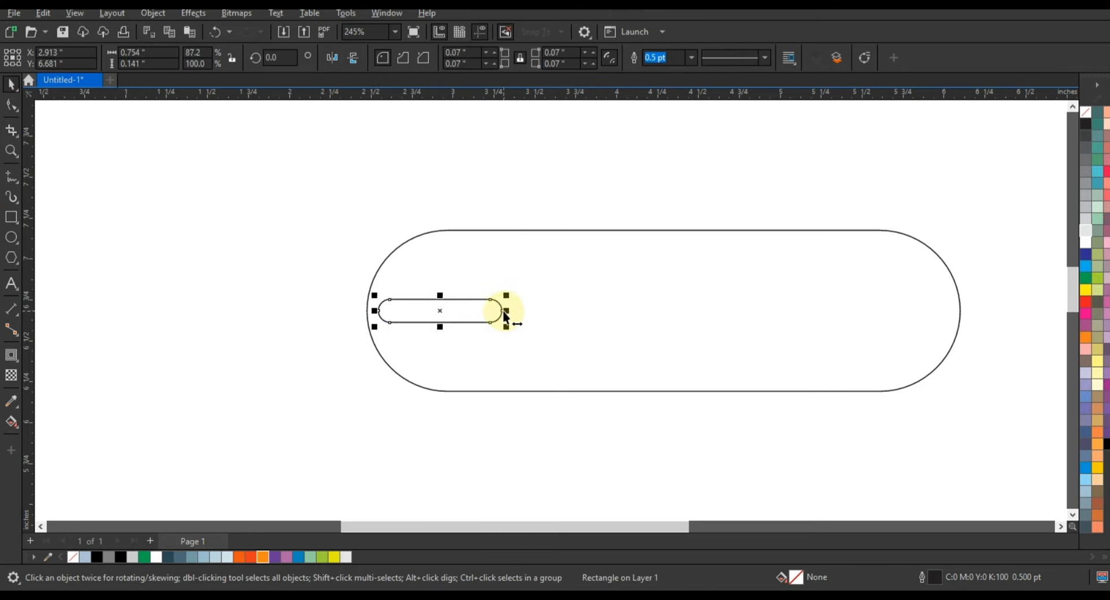
# Combine the slot and the large capsule into a single curve with a cutout
pyautogui.keyDown('shift'); pyautogui.click(495, 281); pyautogui.keyUp('shift')
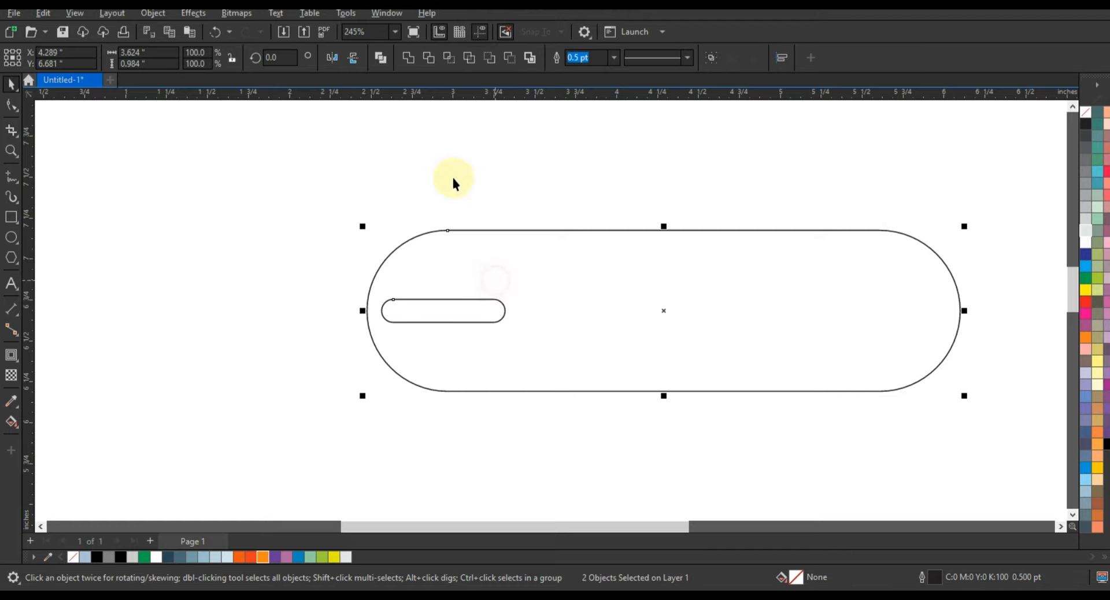
pyautogui.click(379, 58)
pyautogui.click(631, 118)
# Place a horizontally flipped copy of the slotted capsule so that the two slotted ends overlap
pyautogui.click(960, 312)
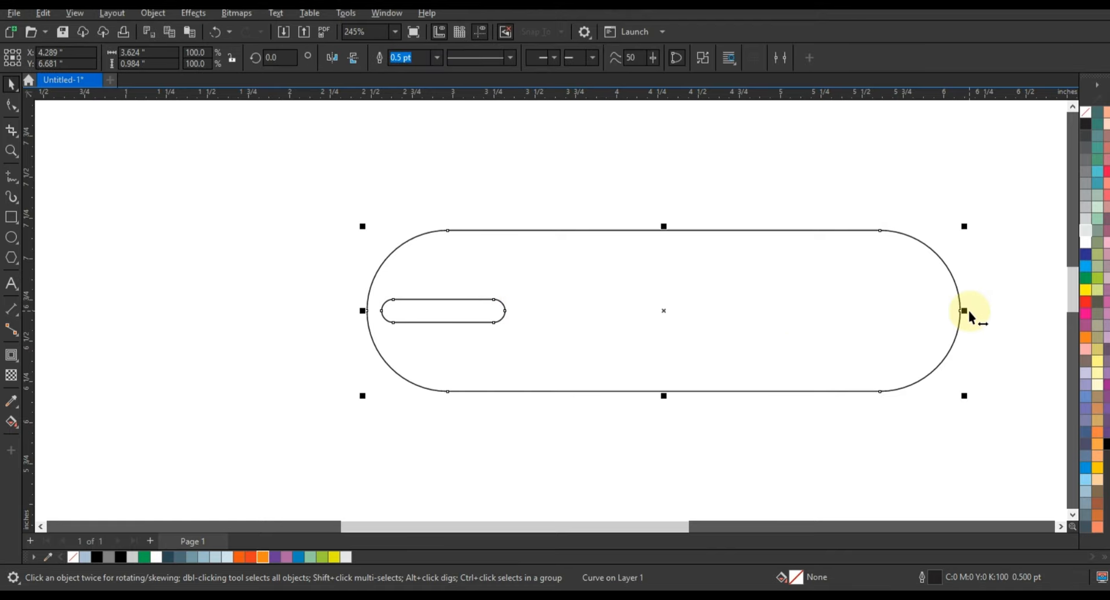
pyautogui.moveTo(969, 310); pyautogui.dragTo(249, 297)
pyautogui.rightClick(170, 304)
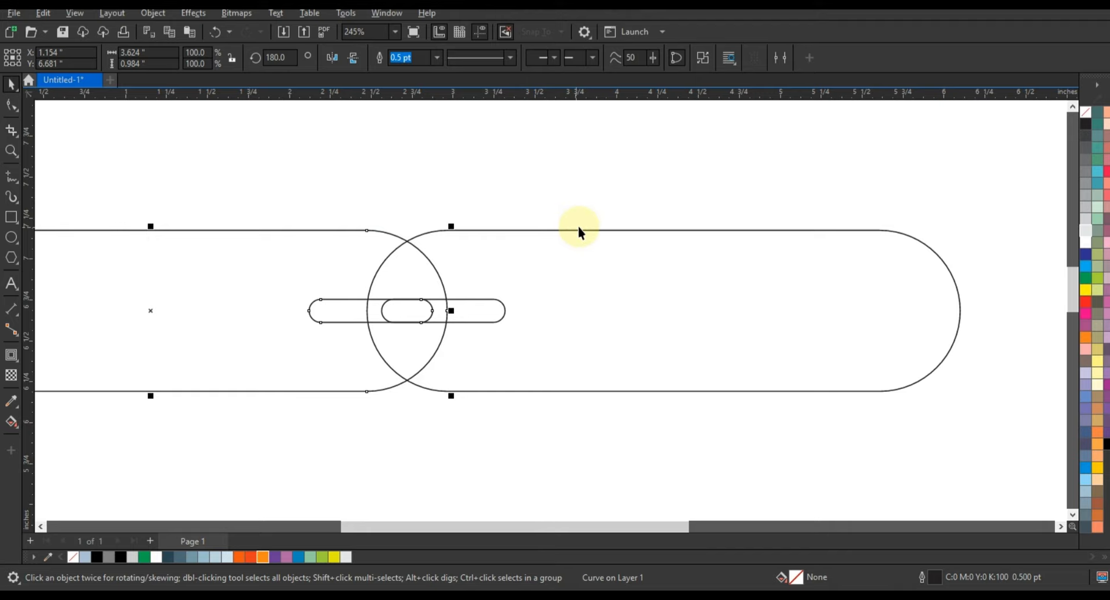
# Shorten the flipped capsule by moving the nodes of its outer rounded end inward
pyautogui.scroll(-2, 578, 231)
pyautogui.click(11, 105)
pyautogui.moveTo(90, 191); pyautogui.dragTo(195, 368)
pyautogui.moveTo(167, 332); pyautogui.dragTo(363, 330)
# Smart Fill the short capsule's main area and the lower part of the overlap in light blue
pyautogui.click(11, 150)
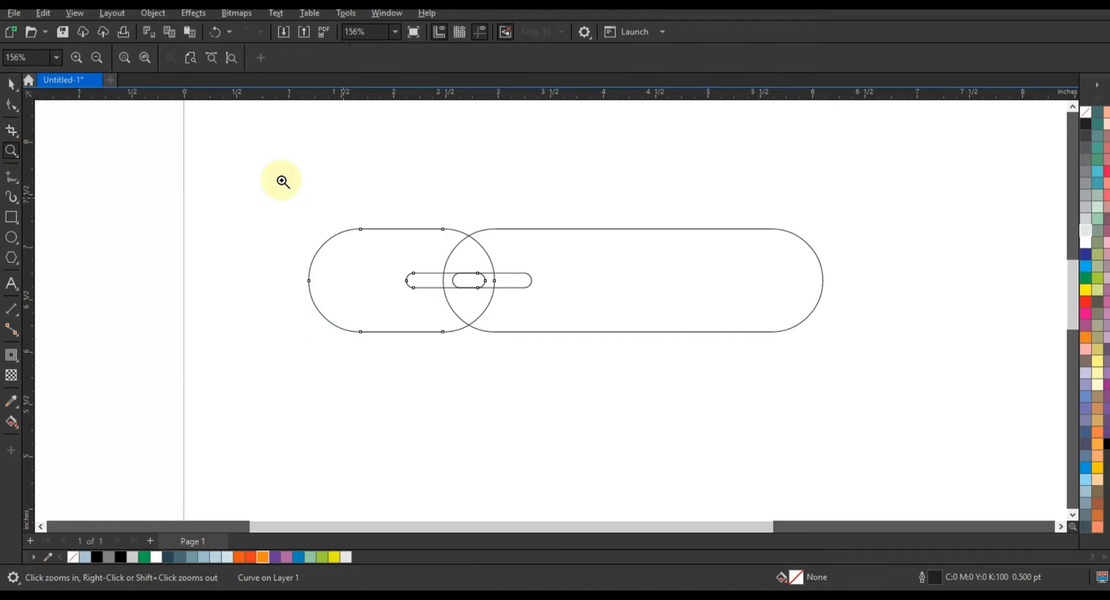
pyautogui.moveTo(250, 169); pyautogui.dragTo(935, 396)
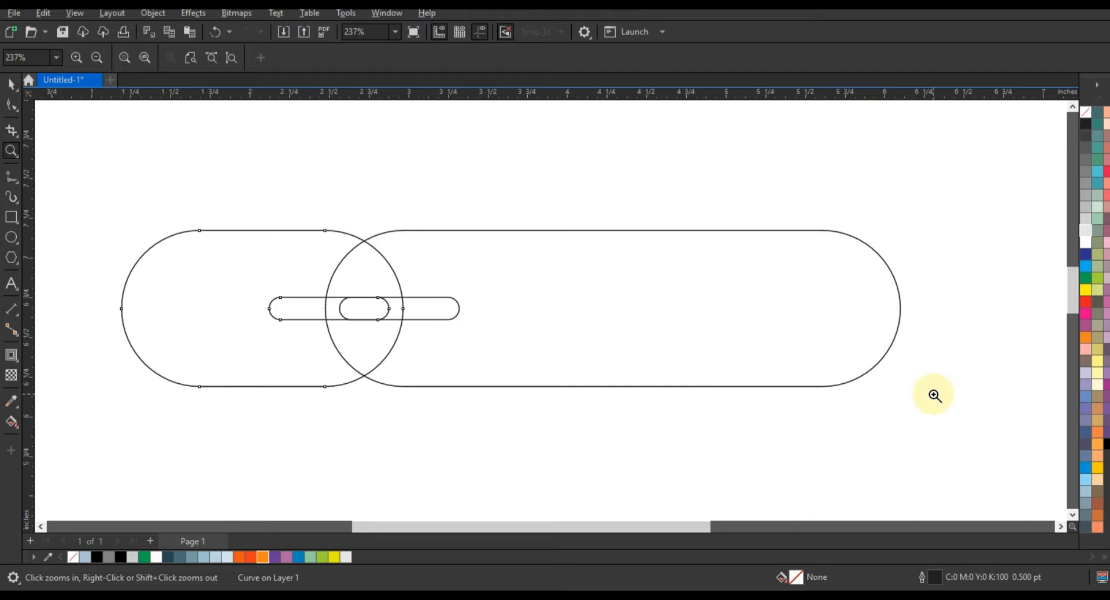
pyautogui.click(17, 432)
pyautogui.click(63, 437)
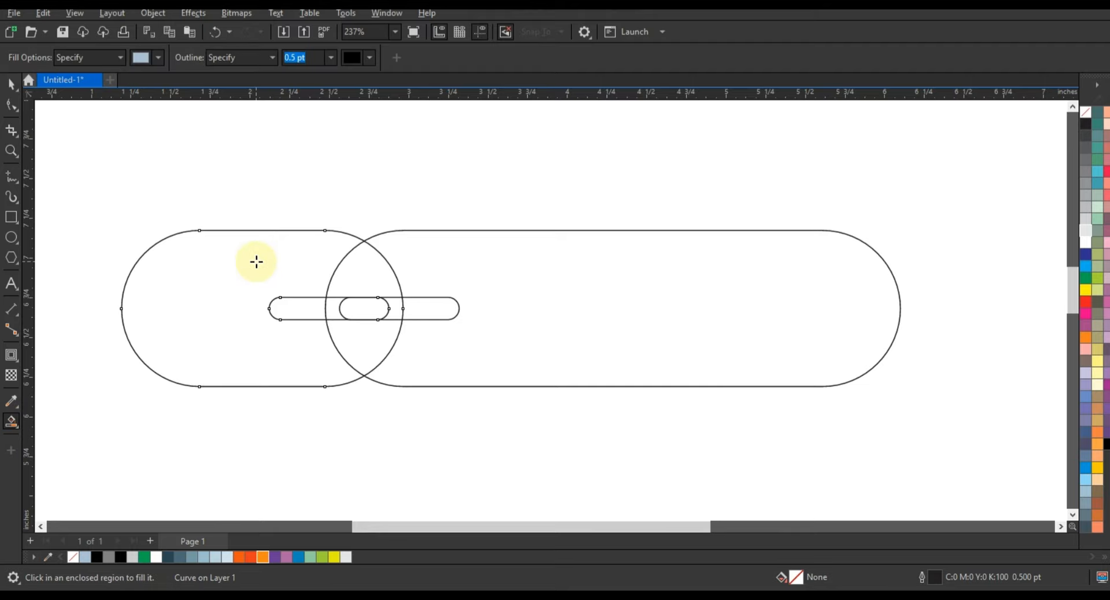
pyautogui.click(256, 262)
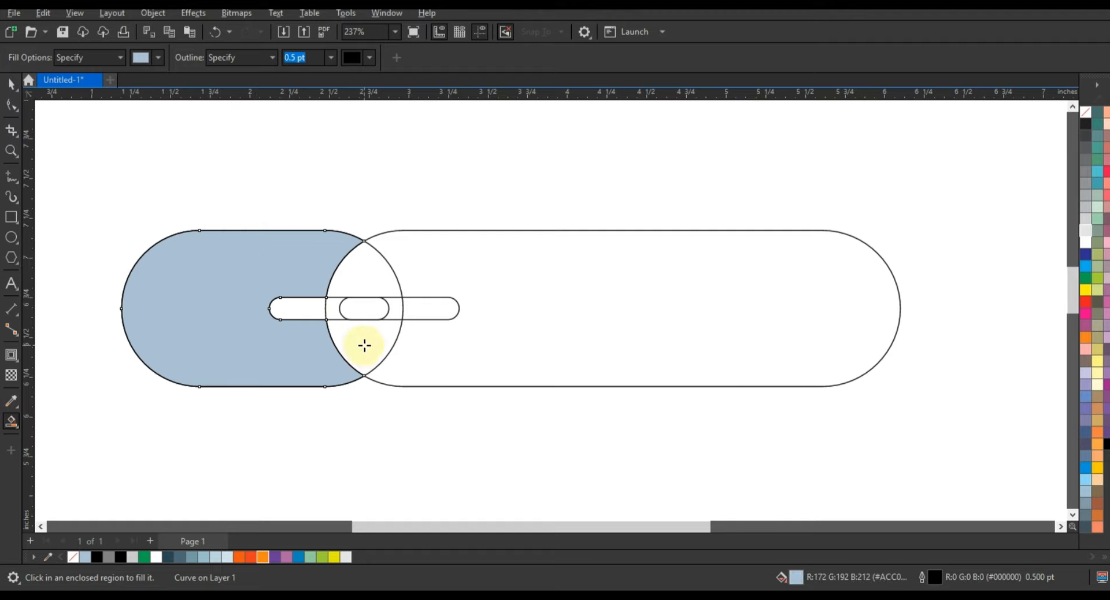
pyautogui.click(365, 346)
# Weld the filled pieces of the short capsule into one shape
pyautogui.click(12, 83)
pyautogui.click(355, 352)
pyautogui.keyDown('shift'); pyautogui.click(222, 359); pyautogui.keyUp('shift')
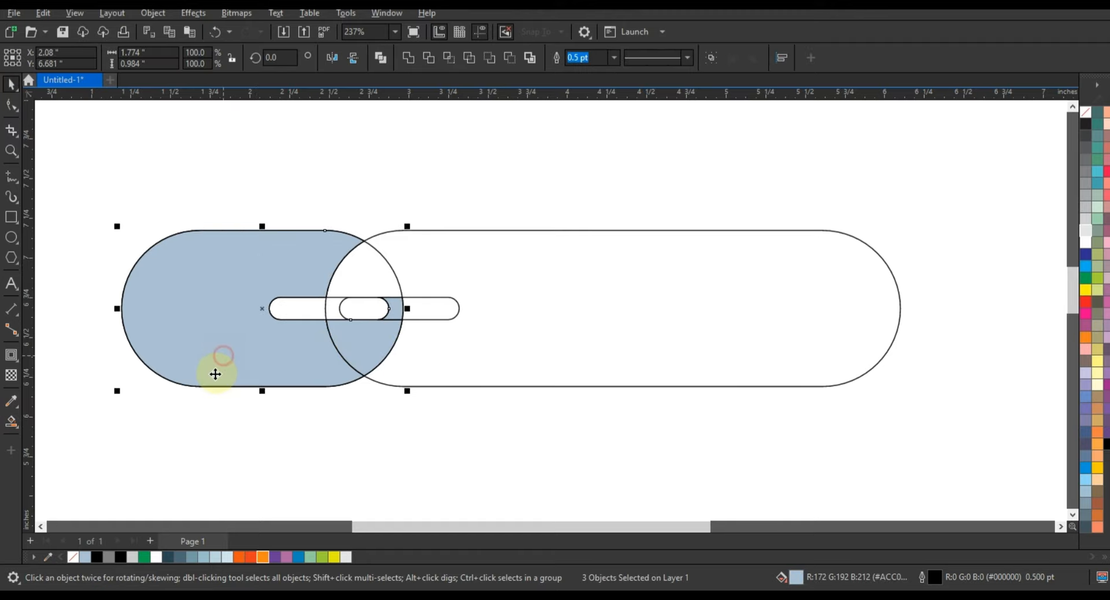
pyautogui.click(408, 60)
pyautogui.click(397, 169)
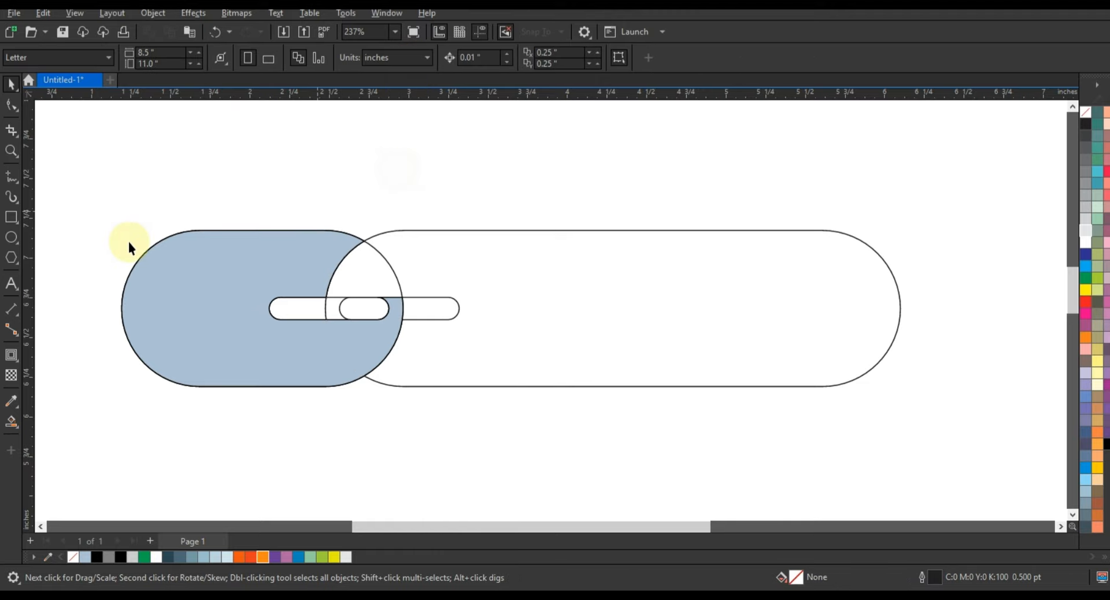
# Smart Fill the small region inside the slot, the upper part of the overlap and the long capsule's main area
pyautogui.click(11, 422)
pyautogui.click(335, 305)
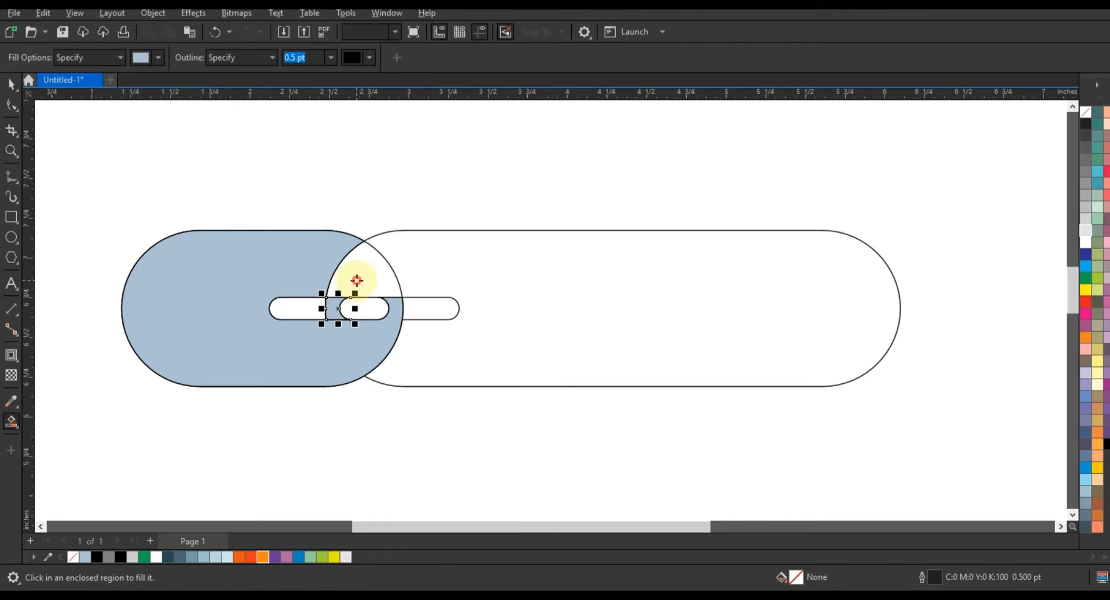
pyautogui.click(354, 280)
pyautogui.click(495, 278)
# Weld the upper overlap, the small slot piece and the long capsule's fill into one shape
pyautogui.click(11, 84)
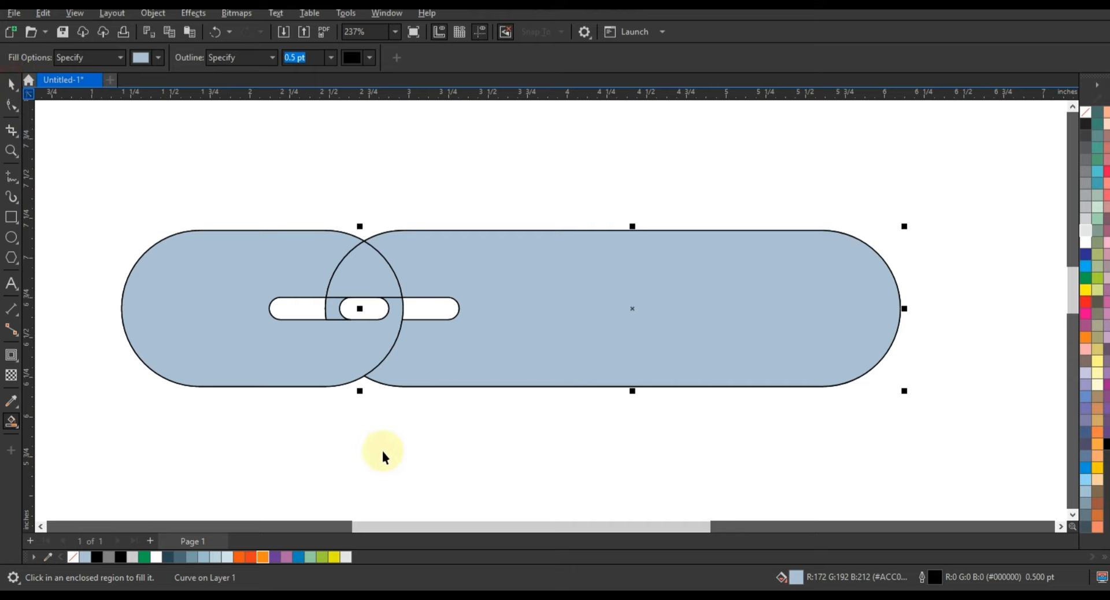
pyautogui.click(384, 453)
pyautogui.click(362, 277)
pyautogui.keyDown('shift'); pyautogui.click(395, 291); pyautogui.keyUp('shift')
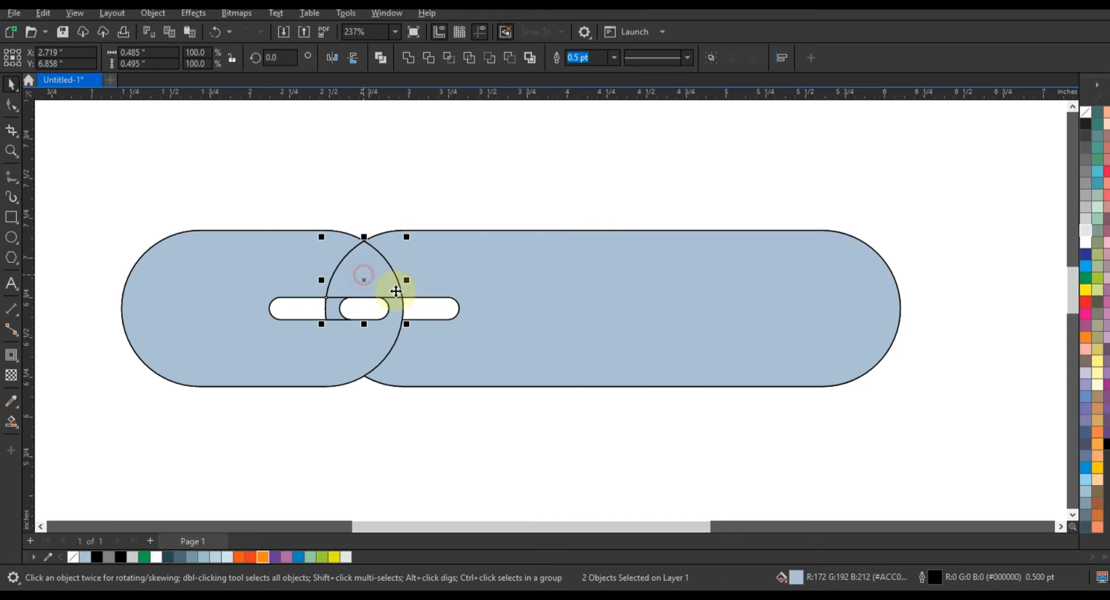
pyautogui.keyDown('shift'); pyautogui.click(497, 364); pyautogui.keyUp('shift')
pyautogui.click(407, 59)
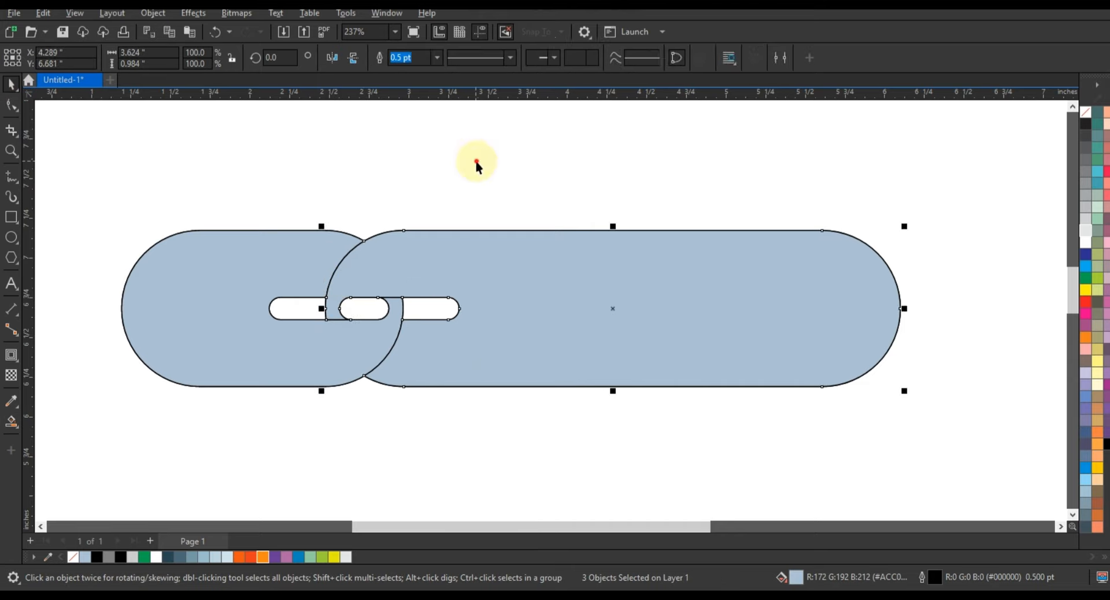
# Move the two welded link shapes down off the original outlines and delete the outlines
pyautogui.click(384, 307)
pyautogui.click(351, 356)
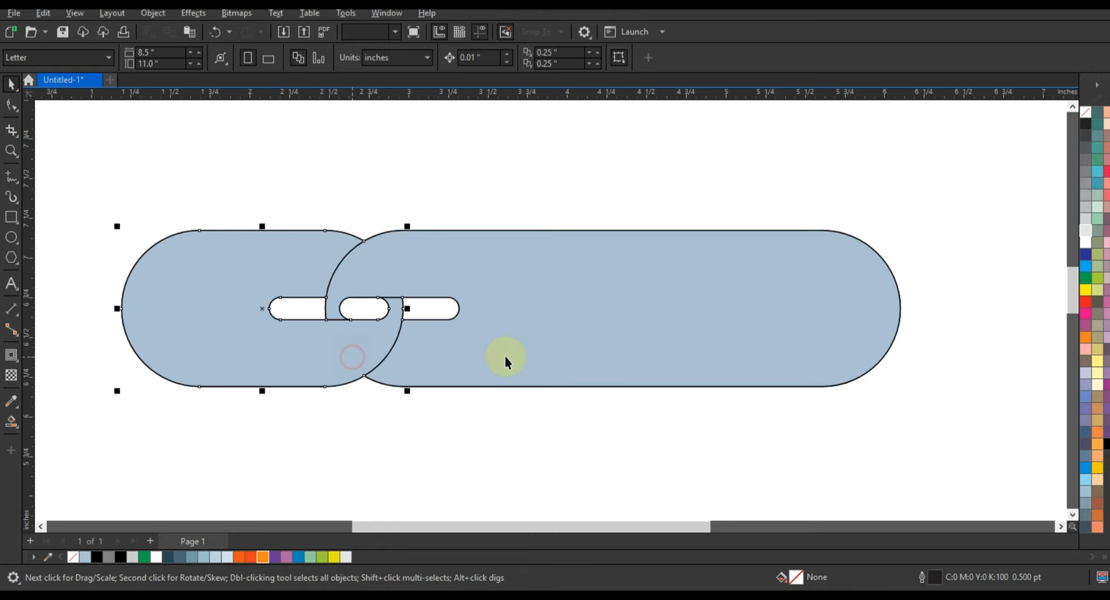
pyautogui.keyDown('shift'); pyautogui.click(510, 356); pyautogui.keyUp('shift')
pyautogui.scroll(-2, 549, 273)
pyautogui.moveTo(583, 270); pyautogui.dragTo(574, 399)
pyautogui.moveTo(806, 362); pyautogui.dragTo(806, 361)
pyautogui.press('Delete')
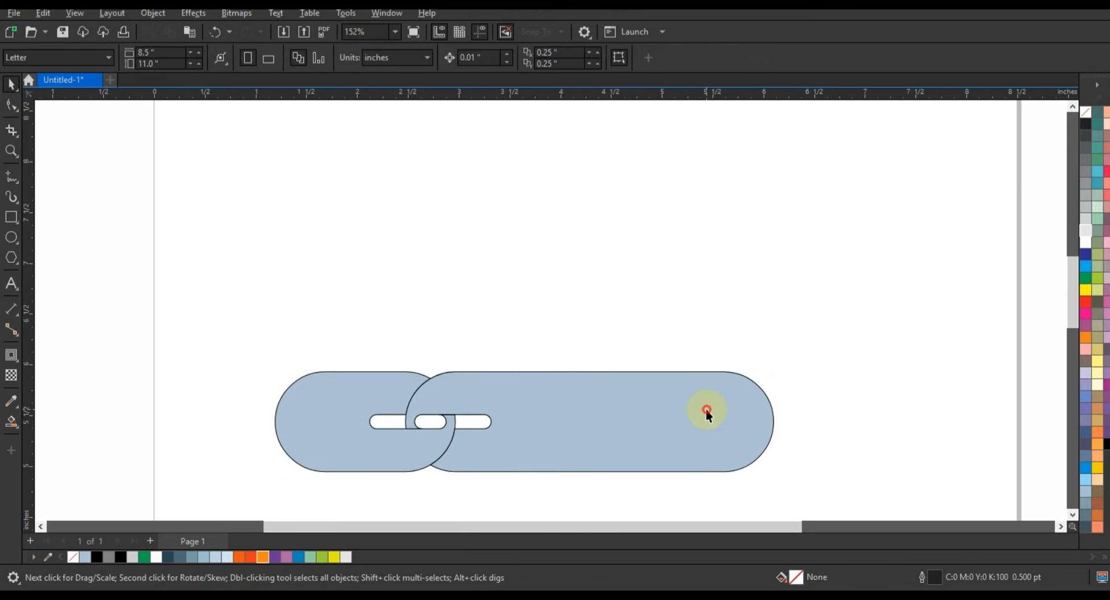
# Fill the long link shape with light grey and the short one with orange-red
pyautogui.click(659, 391)
pyautogui.click(1086, 238)
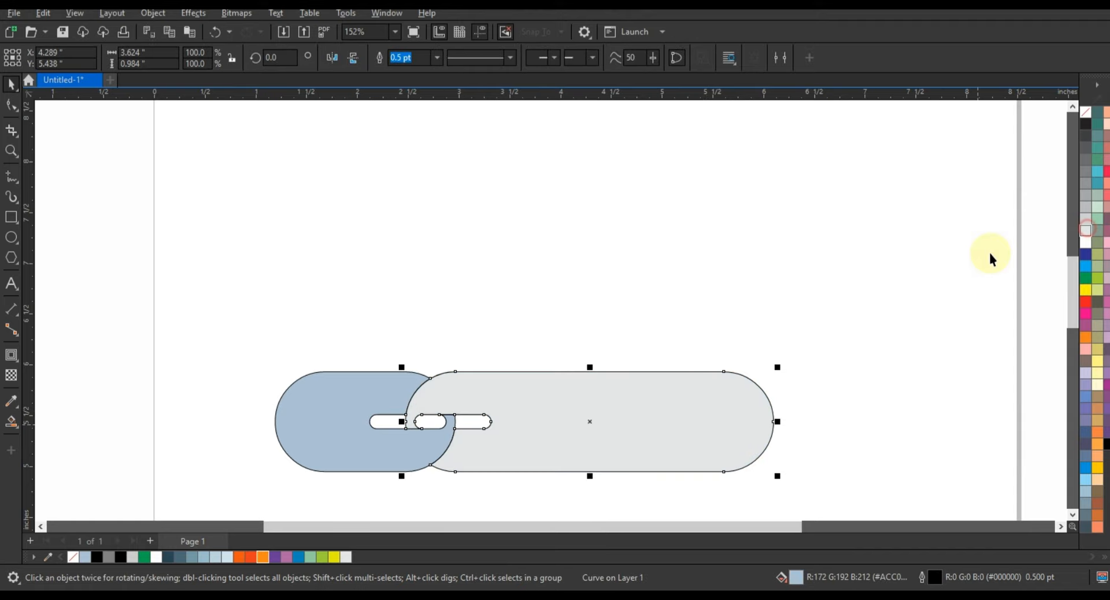
pyautogui.click(376, 398)
pyautogui.click(251, 556)
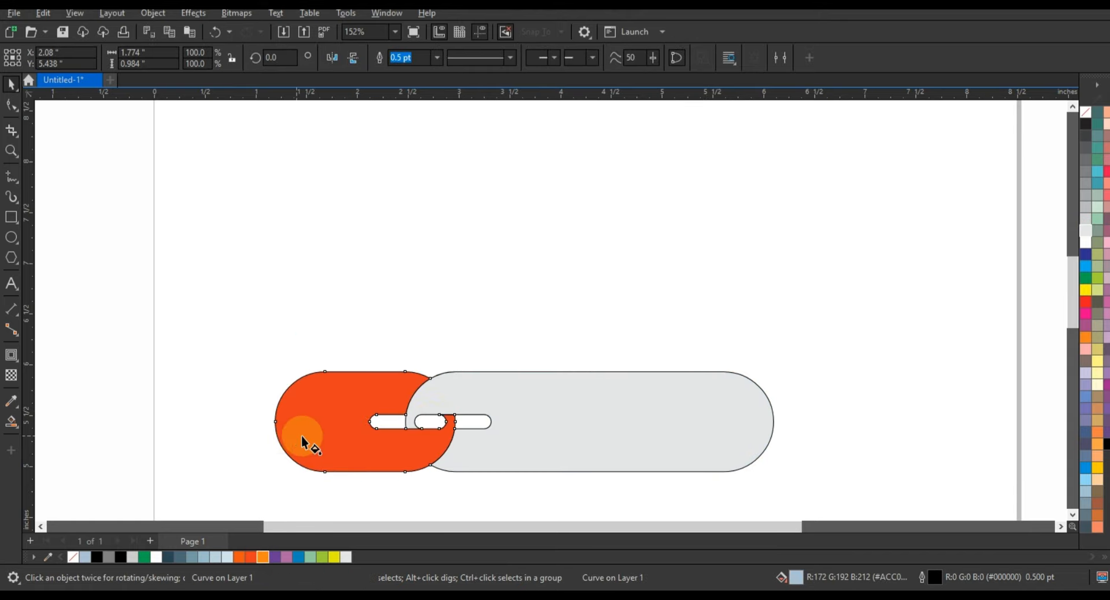
# Apply a linear fountain fill across the short link shape, running from orange-red to orange
pyautogui.press('g')
pyautogui.moveTo(310, 436); pyautogui.dragTo(433, 419)
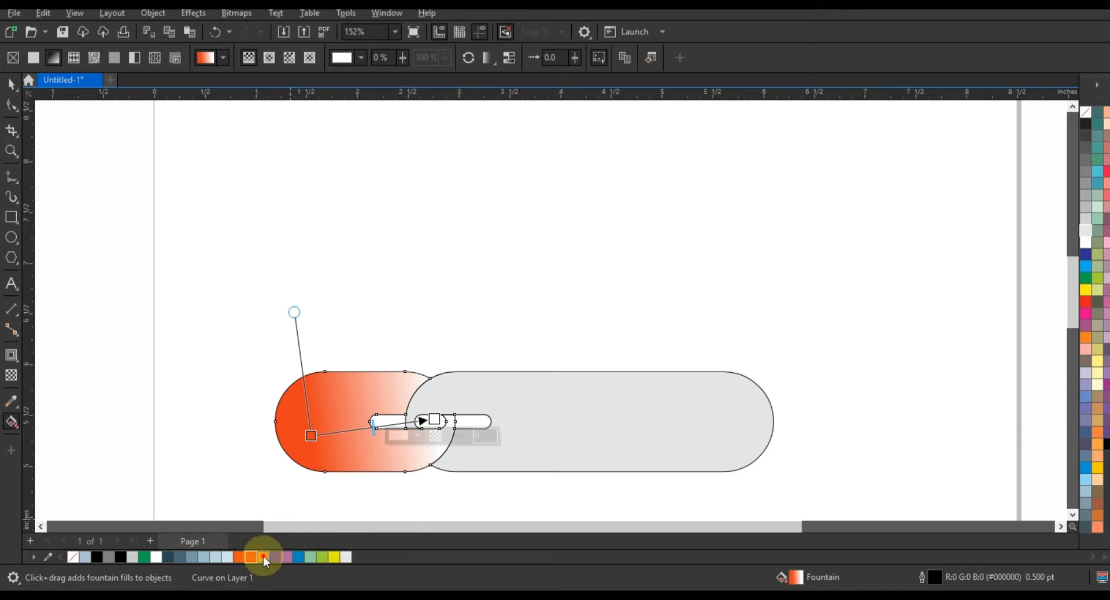
pyautogui.moveTo(263, 557); pyautogui.dragTo(433, 419)
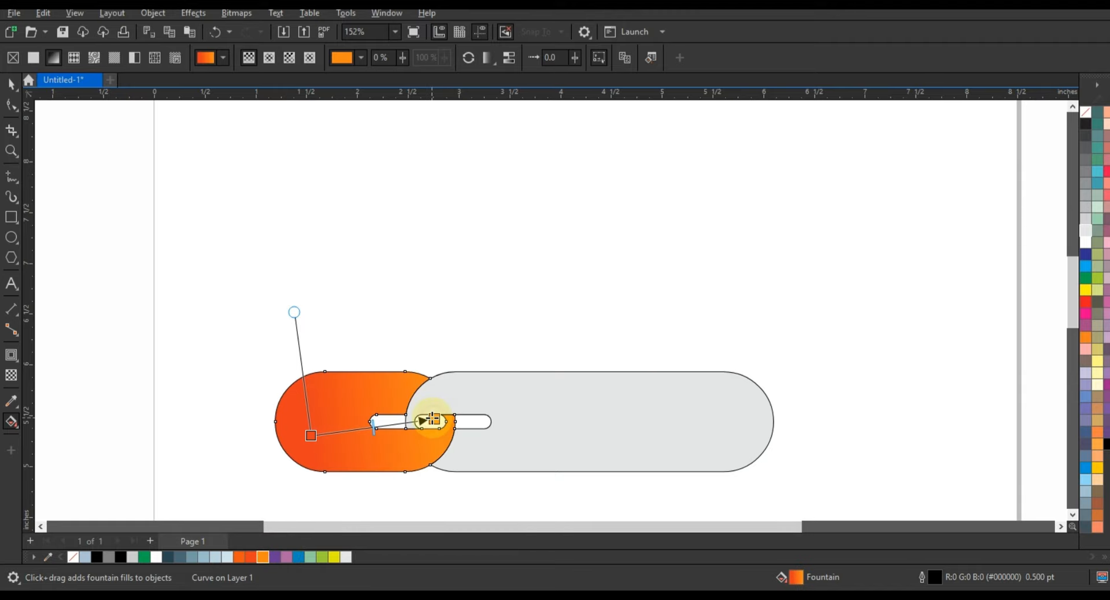
pyautogui.click(11, 84)
pyautogui.click(196, 310)
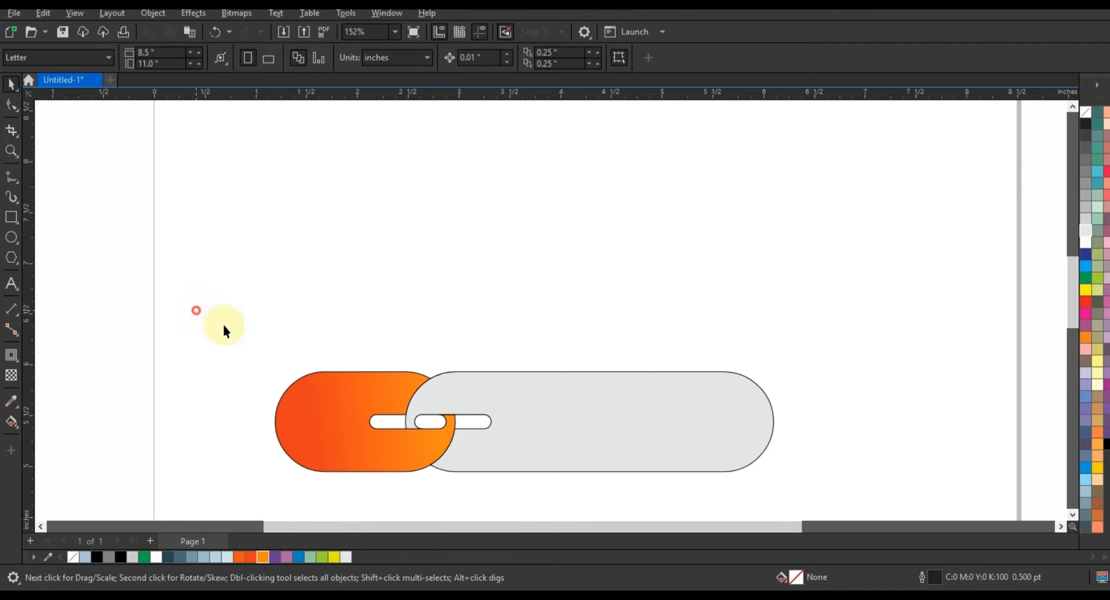
# Remove the outlines from both link shapes
pyautogui.moveTo(798, 489); pyautogui.dragTo(812, 488)
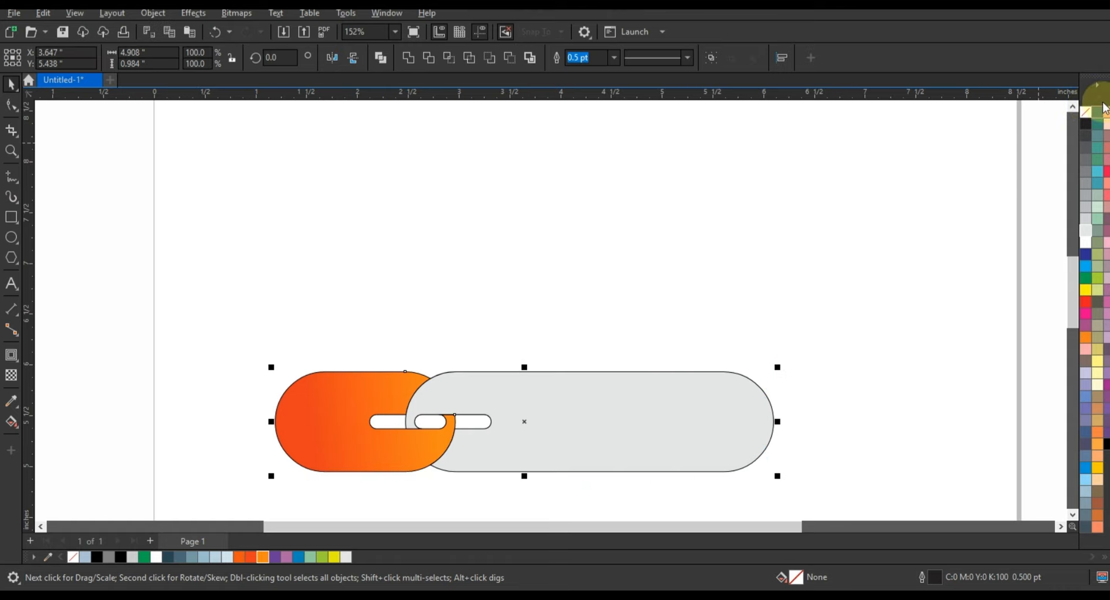
pyautogui.rightClick(1086, 112)
pyautogui.click(1065, 124)
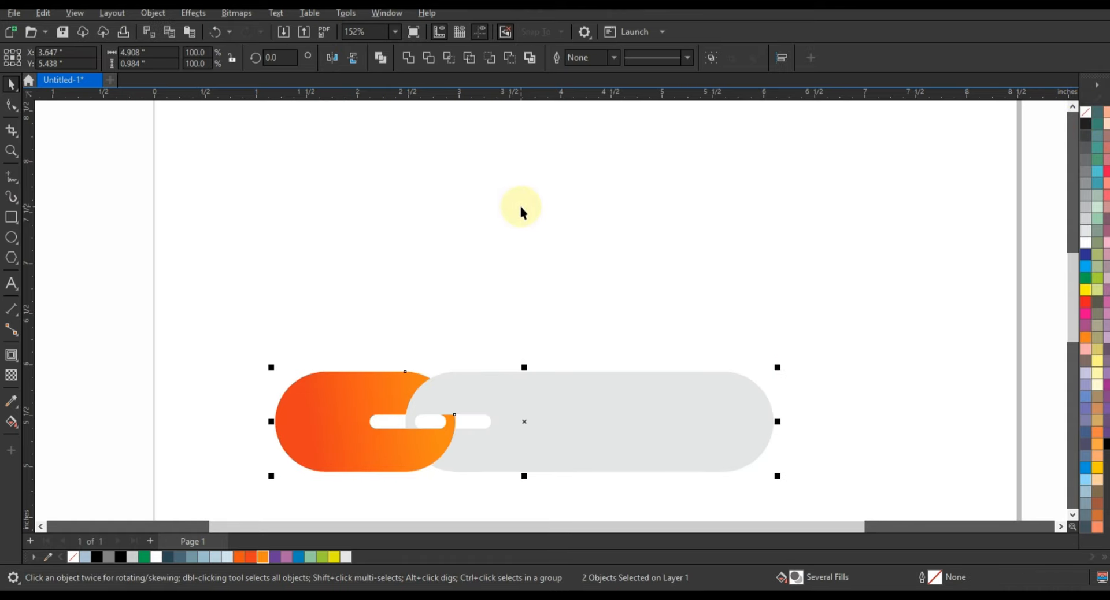
# Move the linked banner to the upper part of the page and make three evenly spaced copies below it
pyautogui.scroll(-2, 521, 210)
pyautogui.moveTo(605, 359); pyautogui.dragTo(598, 191)
pyautogui.moveTo(322, 117); pyautogui.dragTo(719, 230)
pyautogui.click(616, 185)
pyautogui.moveTo(616, 203); pyautogui.dragTo(616, 270)
pyautogui.hotkey('ctrl', 'd')
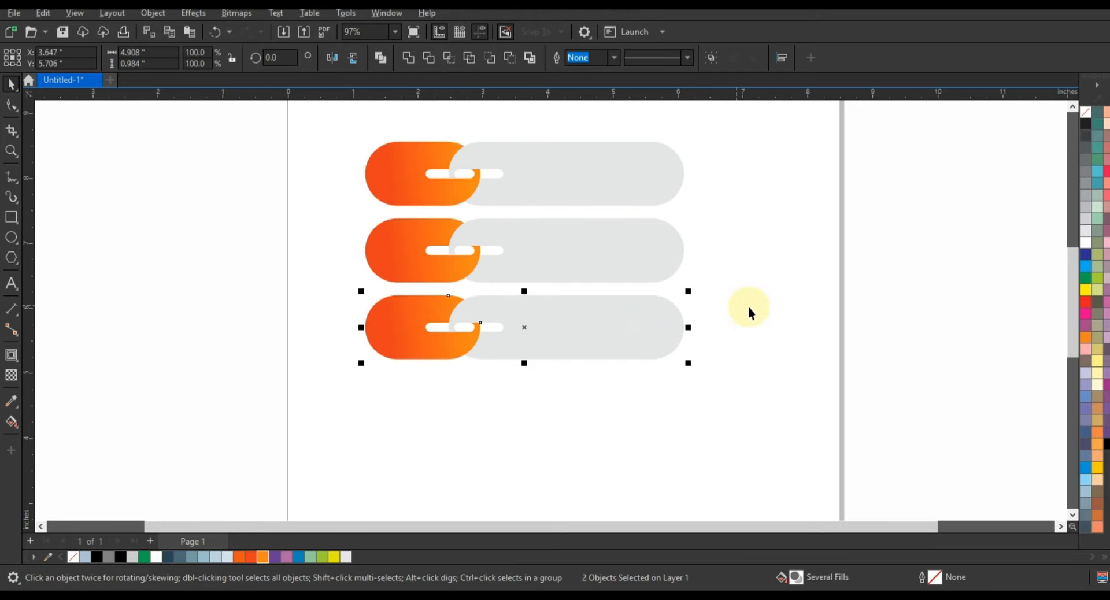
pyautogui.hotkey('ctrl', 'd')
pyautogui.click(754, 308)
# Recolour the second banner's gradient from purple to pinkish purple
pyautogui.click(396, 262)
pyautogui.press('g')
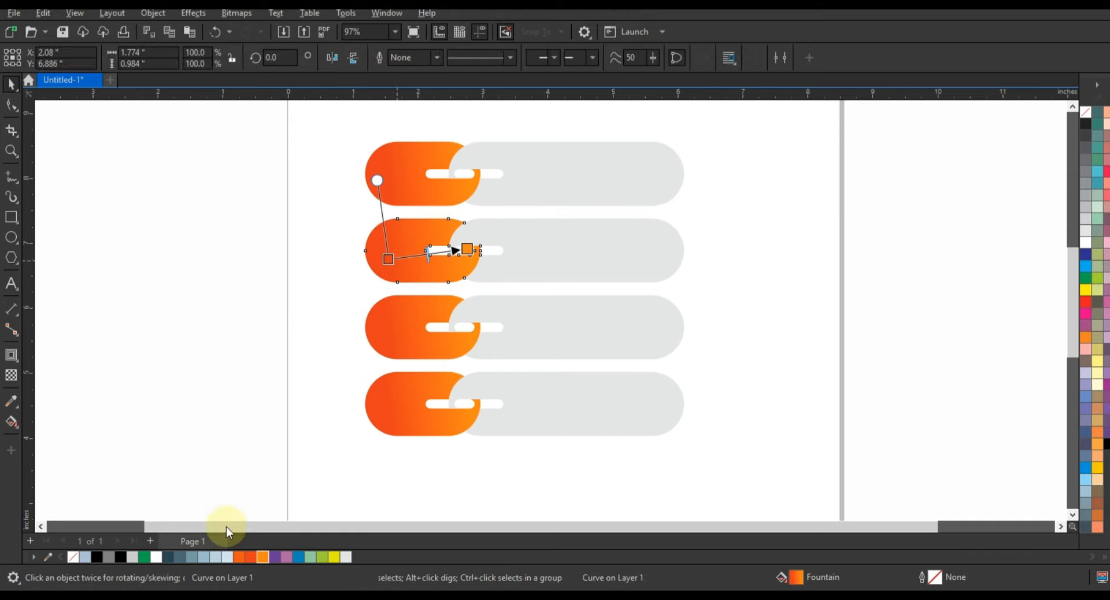
pyautogui.moveTo(274, 557); pyautogui.dragTo(390, 260)
pyautogui.moveTo(287, 557); pyautogui.dragTo(467, 250)
# Recolour the third banner's gradient from blue to light green
pyautogui.click(407, 346)
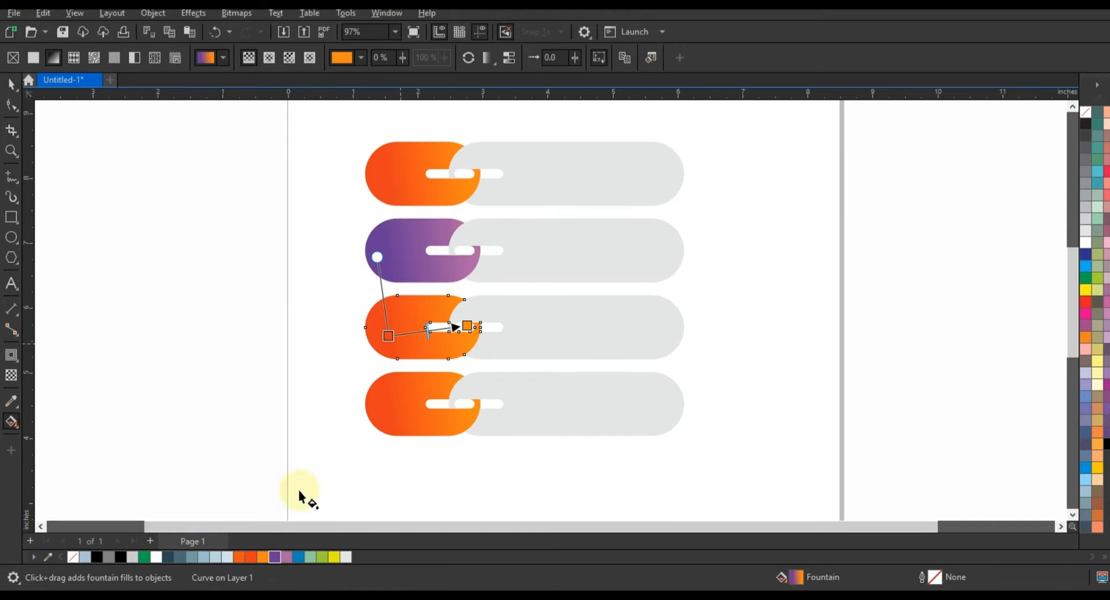
pyautogui.moveTo(297, 557); pyautogui.dragTo(389, 336)
pyautogui.moveTo(308, 556); pyautogui.dragTo(468, 328)
# Recolour the fourth banner's gradient from green to yellow
pyautogui.click(401, 414)
pyautogui.moveTo(324, 557); pyautogui.dragTo(497, 409)
pyautogui.click(11, 84)
pyautogui.click(748, 341)
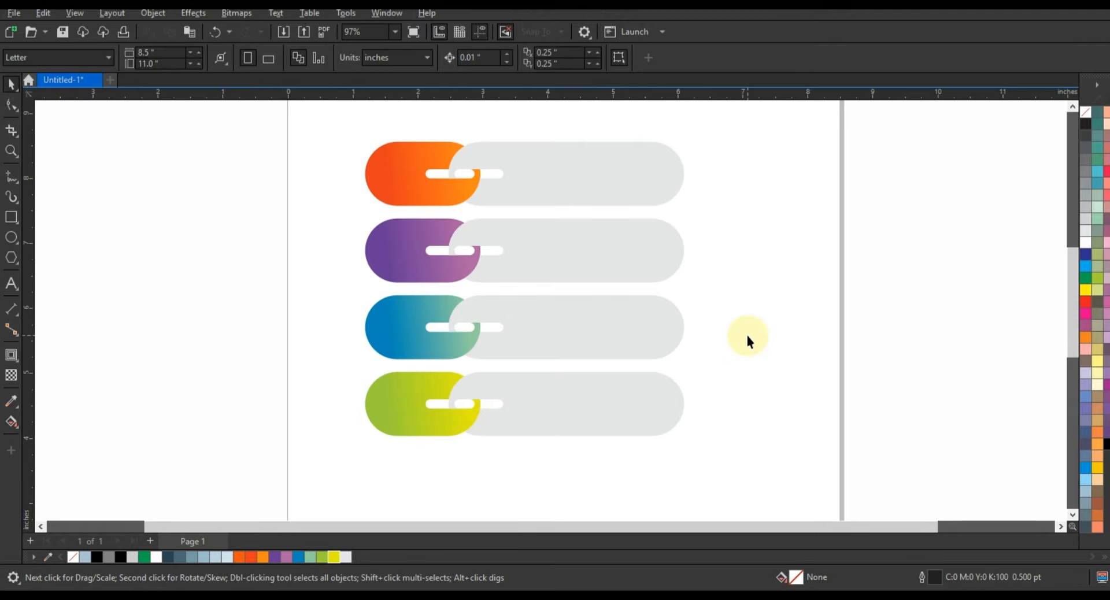
# Add the numbers 01, 02, 03 and 04 on separate lines beside the page and make the text bold
pyautogui.click(10, 287)
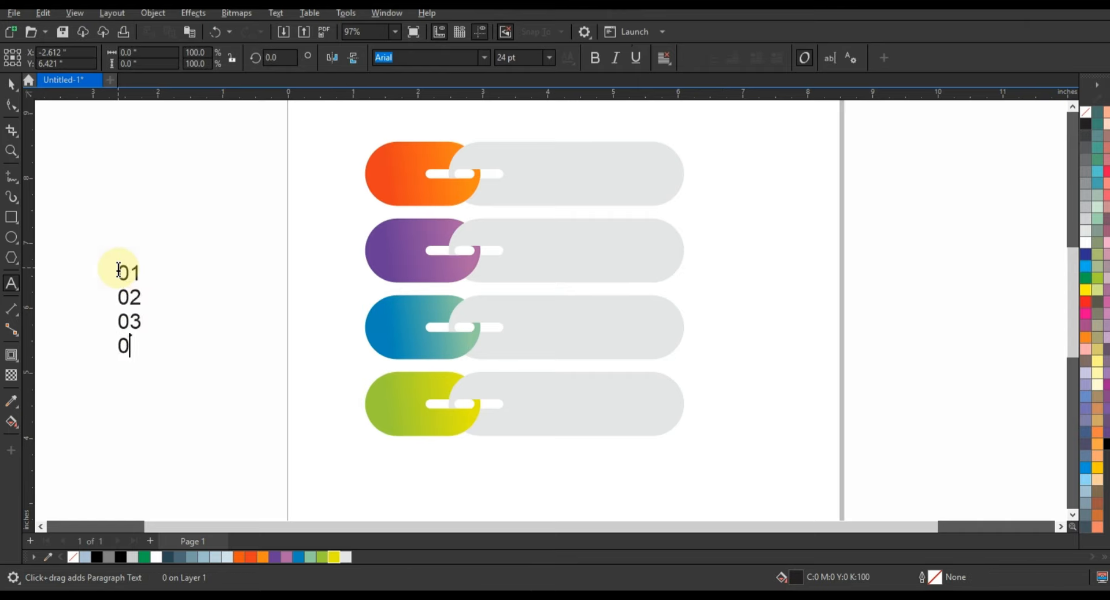
pyautogui.click(11, 84)
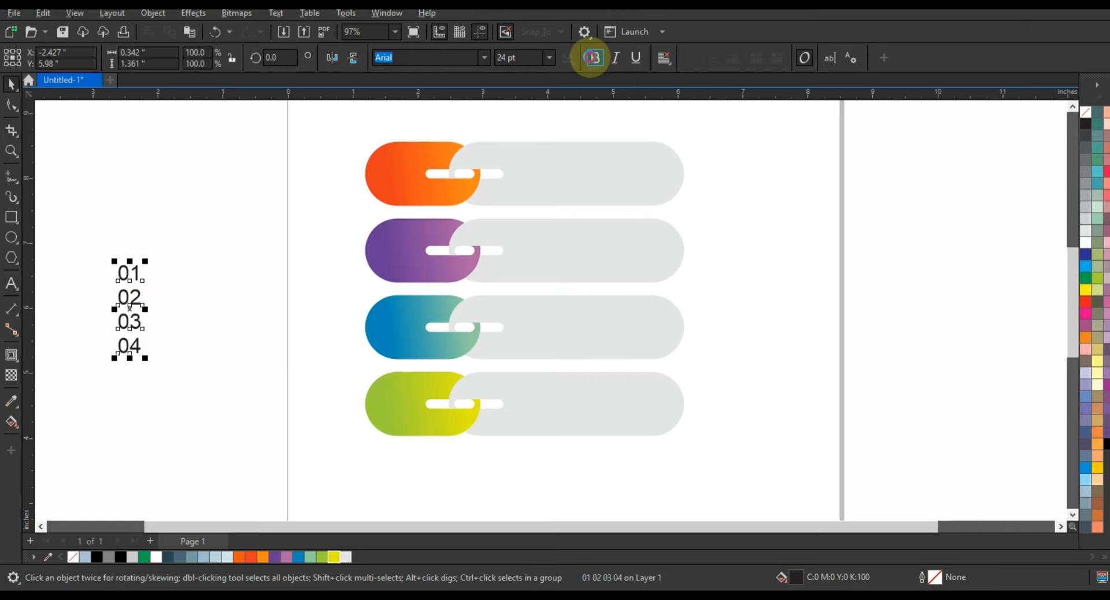
pyautogui.click(595, 58)
# Place the number text on the first banner's coloured end, colour it white and enlarge it to about 30 pt
pyautogui.moveTo(129, 277); pyautogui.dragTo(397, 179)
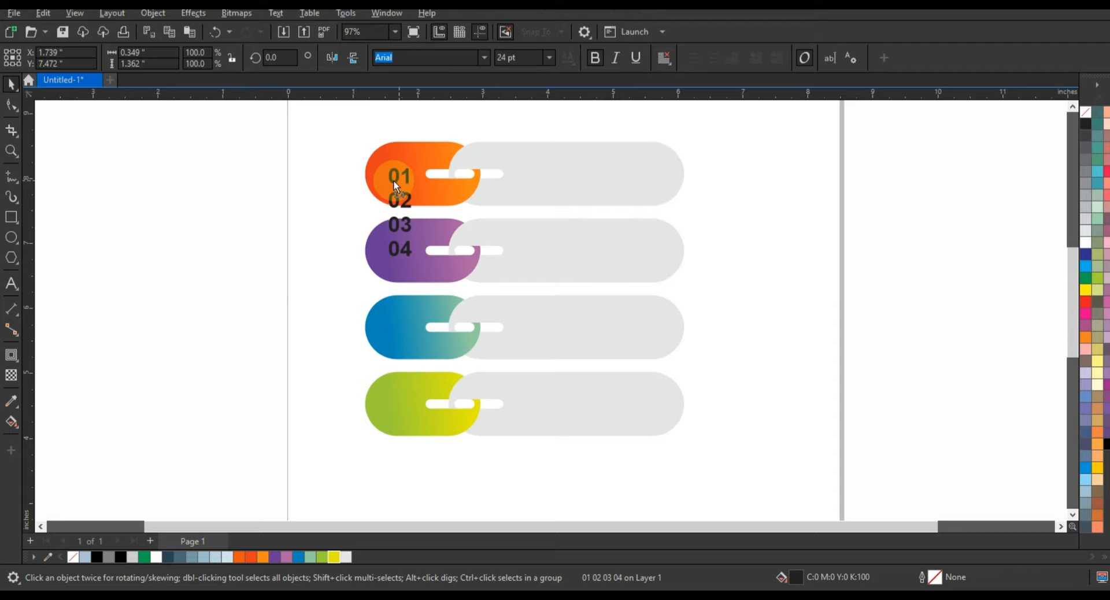
pyautogui.click(1085, 243)
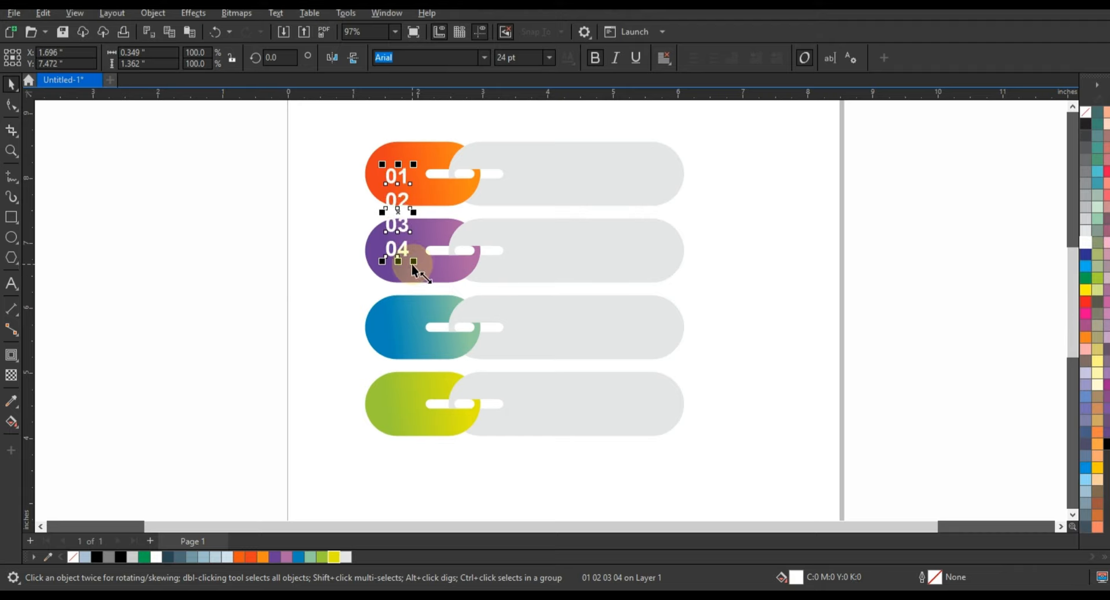
pyautogui.moveTo(421, 279); pyautogui.dragTo(422, 283)
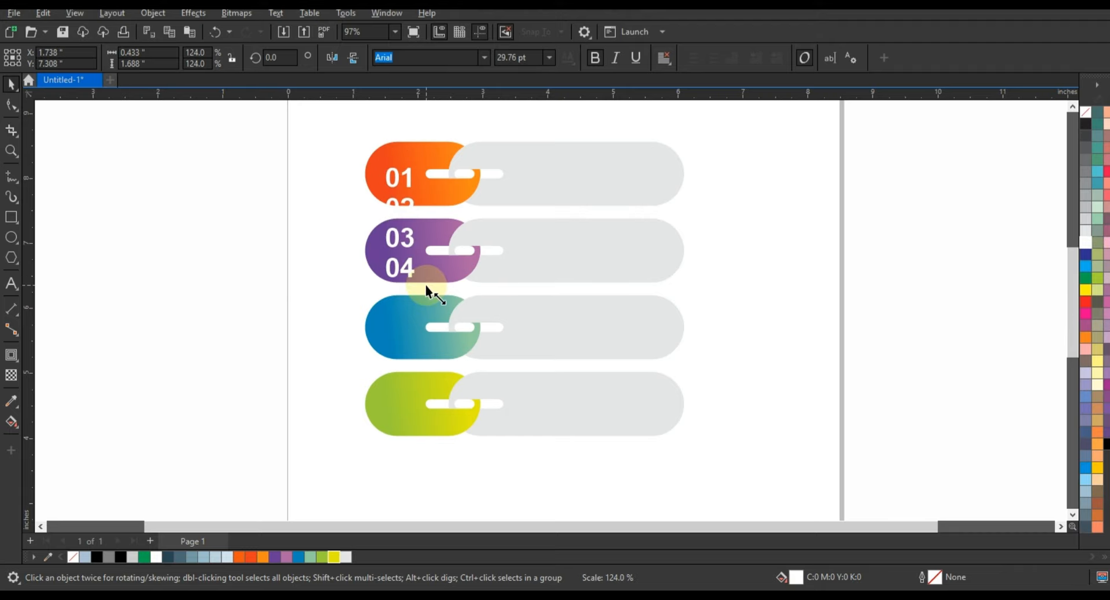
# Increase the text's line spacing so that each number sits on its own banner
pyautogui.click(12, 105)
pyautogui.moveTo(383, 352); pyautogui.dragTo(377, 442)
pyautogui.click(12, 84)
pyautogui.click(146, 206)
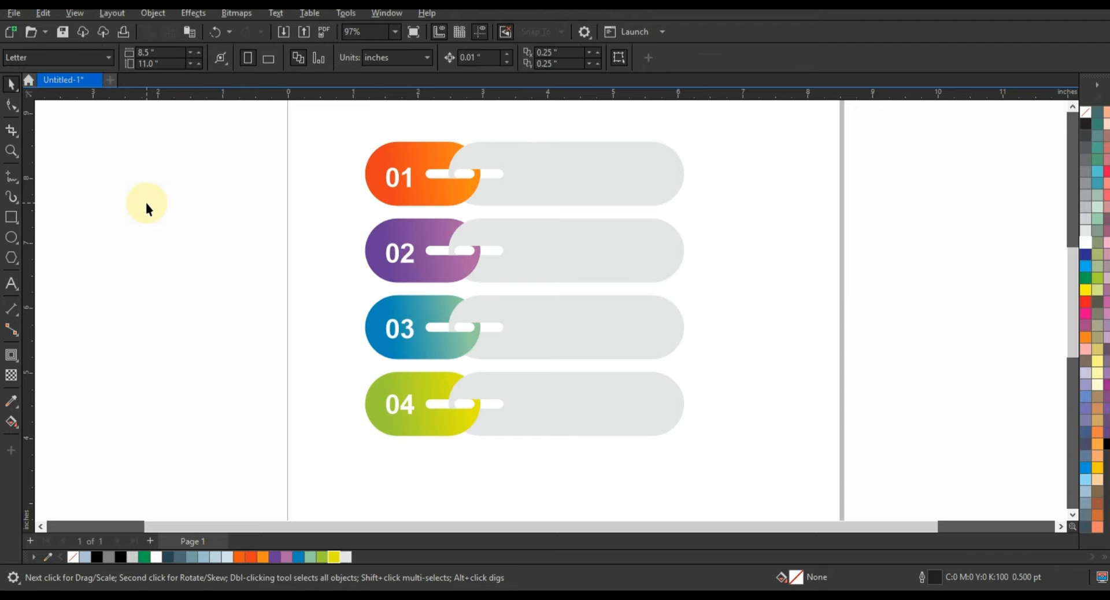
# Draw a background square about 6.6 in wide around the banners, fill it 70% black and send it behind them
pyautogui.click(11, 217)
pyautogui.scroll(-1, 396, 218)
pyautogui.moveTo(317, 119)
pyautogui.mouseDown()
pyautogui.moveTo(558, 379)
pyautogui.moveTo(656, 463)
pyautogui.mouseUp()
pyautogui.click(12, 87)
pyautogui.click(1086, 159)
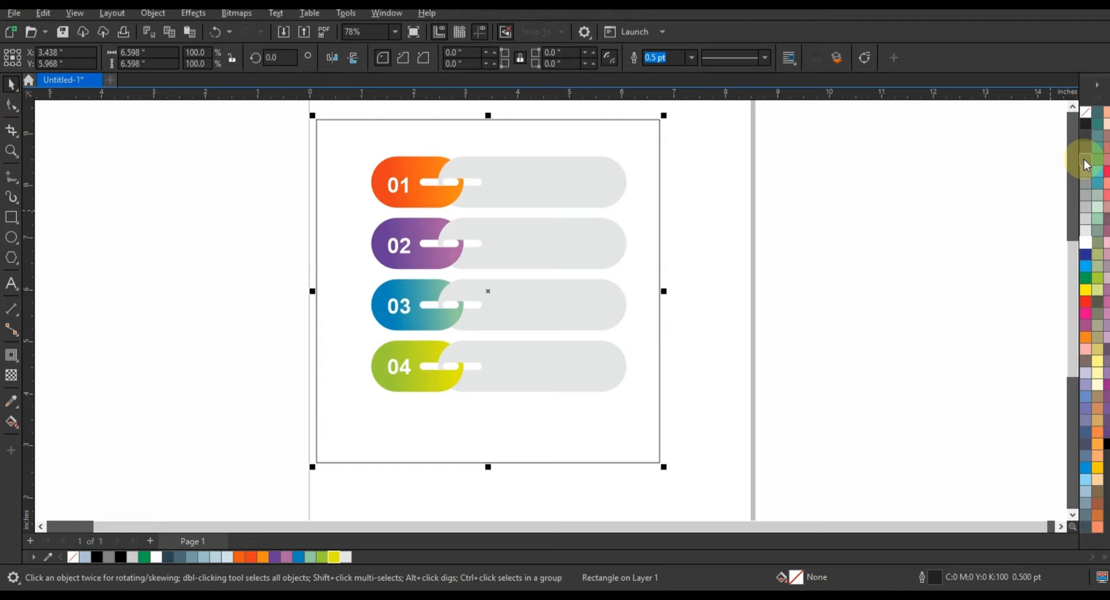
pyautogui.hotkey('shift', 'pagedown')
pyautogui.click(793, 310)
# Apply a horizontal gradient from light grey to white to the four grey banner bodies
pyautogui.click(550, 300)
pyautogui.keyDown('shift'); pyautogui.click(530, 249); pyautogui.keyUp('shift')
pyautogui.keyDown('shift'); pyautogui.click(536, 190); pyautogui.keyUp('shift')
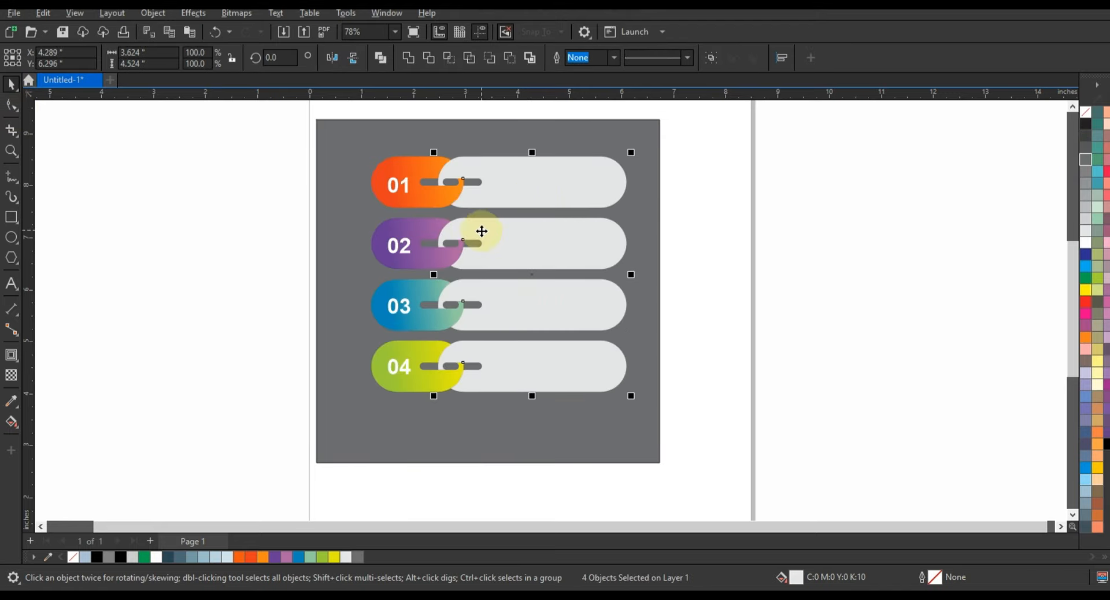
pyautogui.press('g')
pyautogui.moveTo(466, 264); pyautogui.dragTo(433, 263)
pyautogui.moveTo(568, 265); pyautogui.dragTo(563, 265)
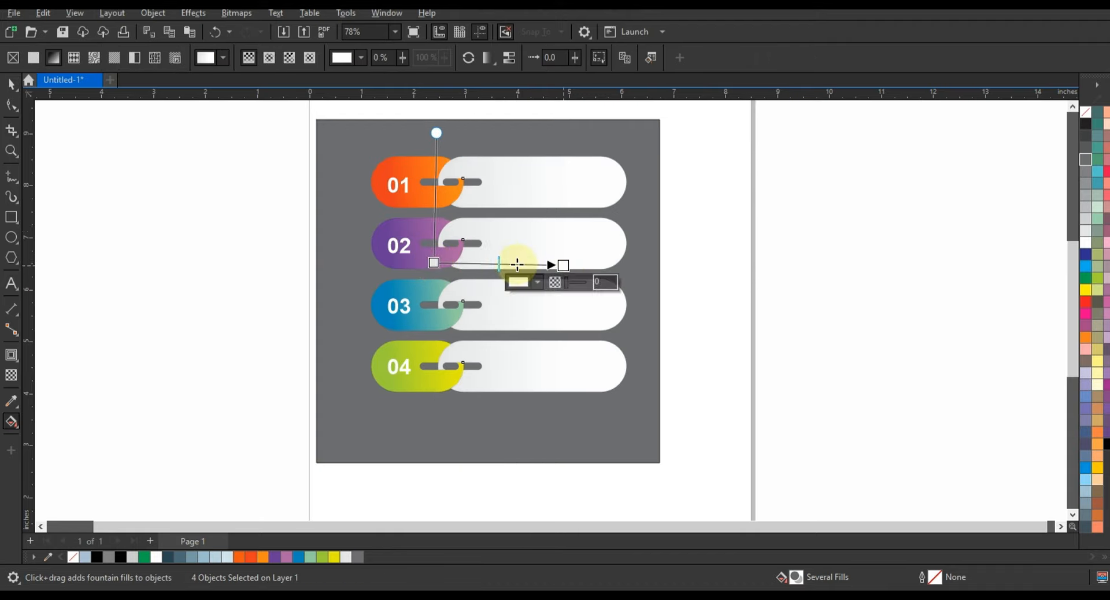
pyautogui.click(12, 88)
# Select all four banners with their numbers and shift them slightly to centre them on the dark background square
pyautogui.click(245, 161)
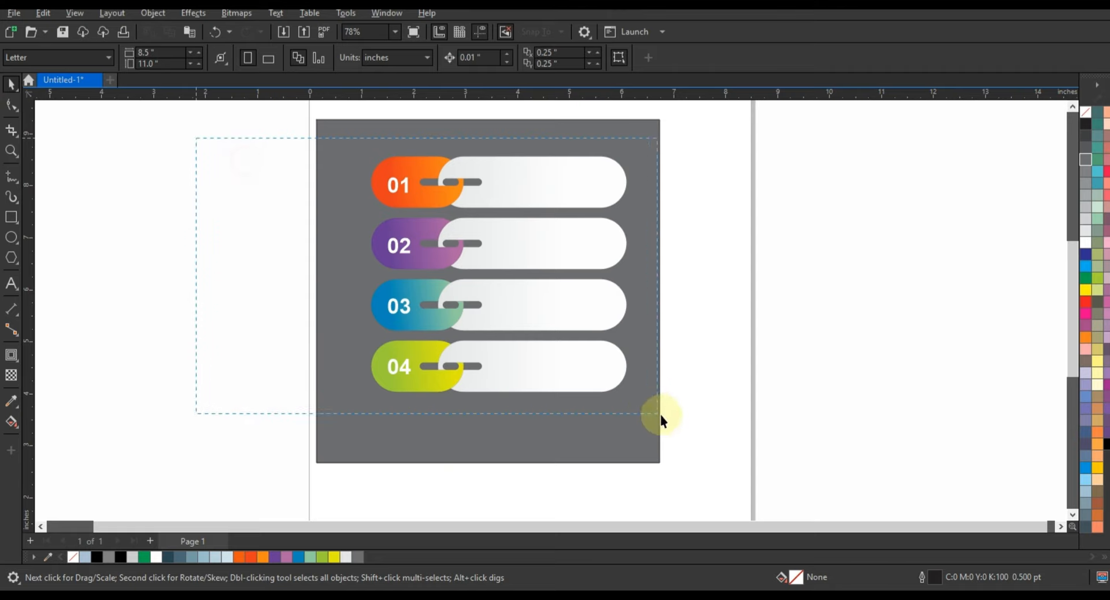
pyautogui.moveTo(661, 415); pyautogui.dragTo(660, 414)
pyautogui.moveTo(575, 367); pyautogui.dragTo(567, 376)
# Give the background square an elliptical gradient with a lighter grey centre and dark grey edge, widened to nearly the square's size
pyautogui.click(639, 355)
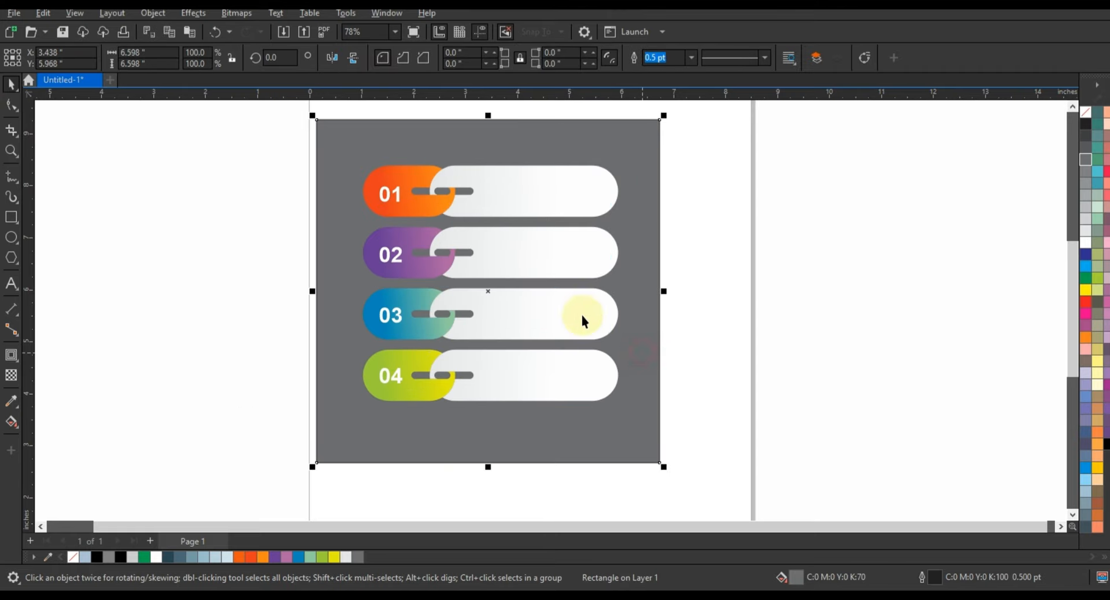
pyautogui.press('g')
pyautogui.moveTo(494, 230); pyautogui.dragTo(494, 369)
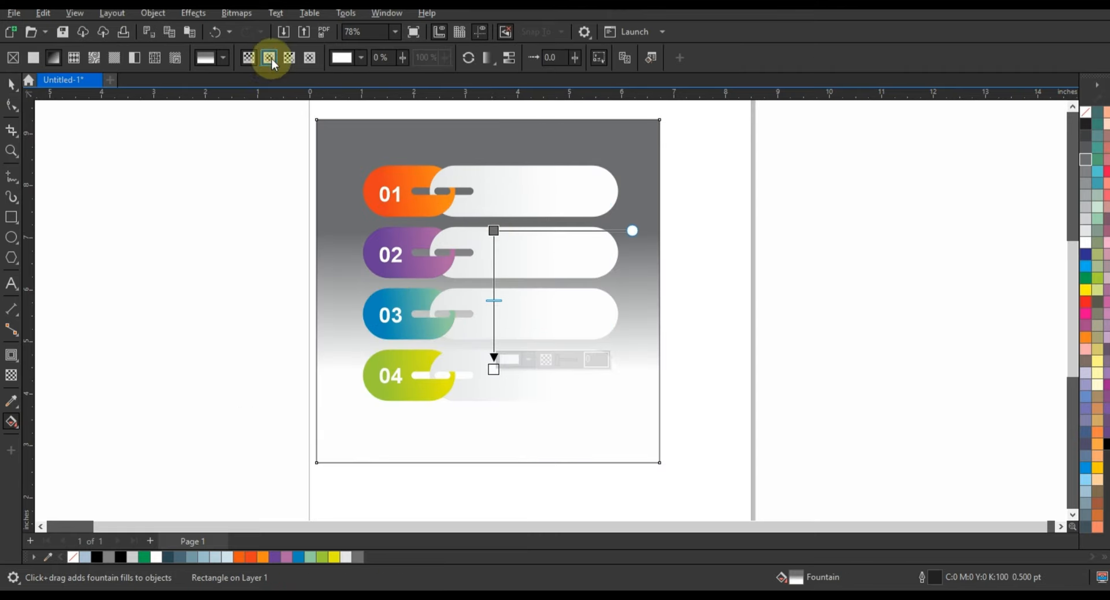
pyautogui.click(272, 61)
pyautogui.moveTo(1086, 199); pyautogui.dragTo(494, 300)
pyautogui.click(494, 370)
pyautogui.moveTo(493, 370); pyautogui.dragTo(502, 458)
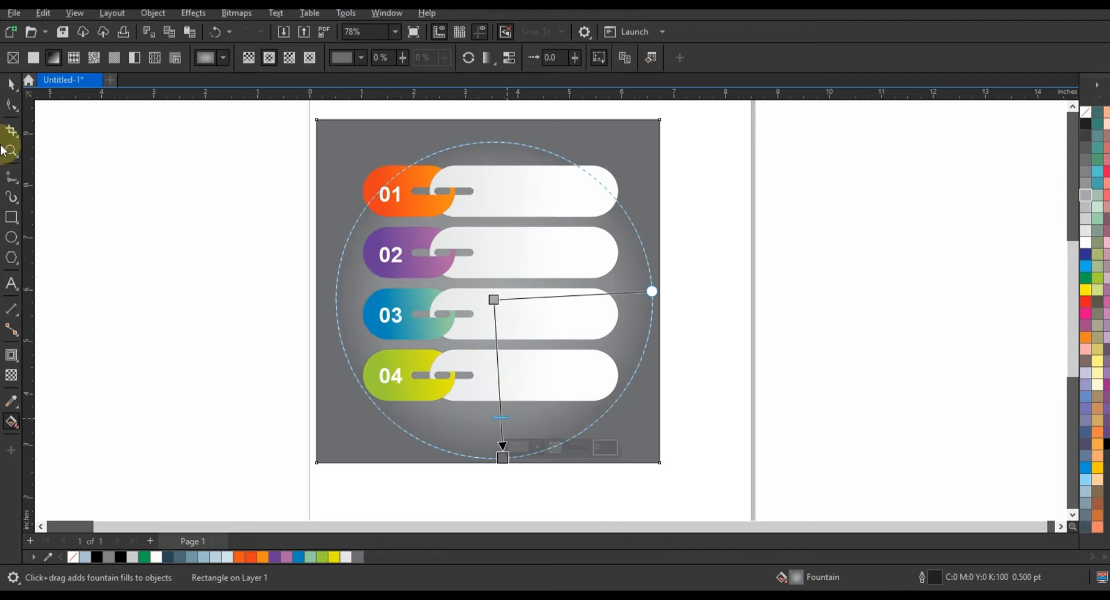
# Add a drop shadow to all banner shapes with Multiply mode, opacity 36 and feather 15
pyautogui.click(11, 84)
pyautogui.click(249, 152)
pyautogui.moveTo(236, 143); pyautogui.dragTo(669, 425)
pyautogui.click(10, 355)
pyautogui.moveTo(491, 166); pyautogui.dragTo(492, 400)
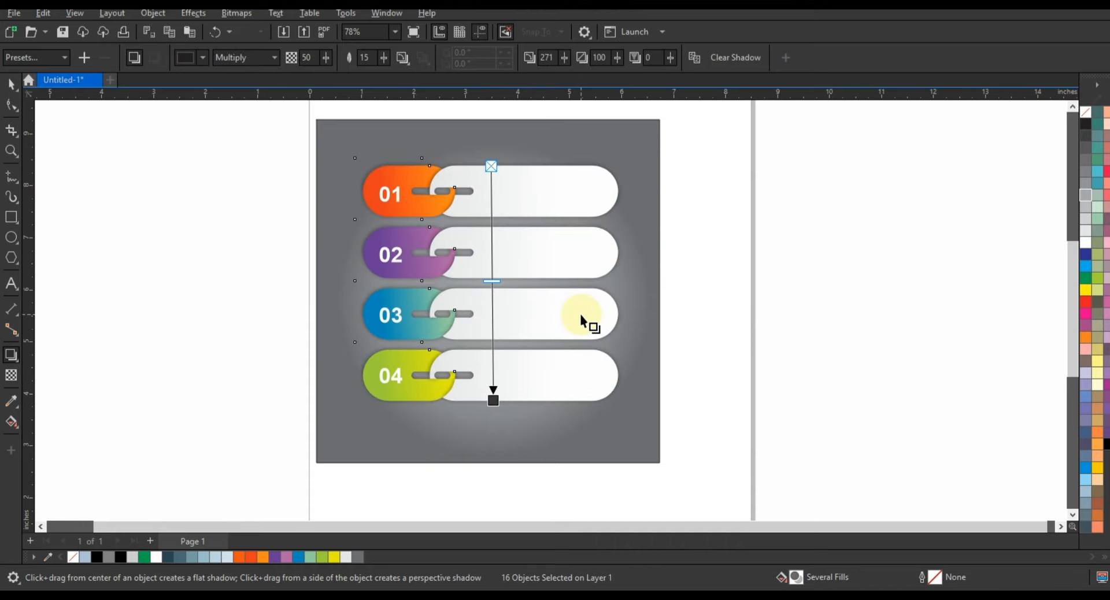
pyautogui.click(11, 84)
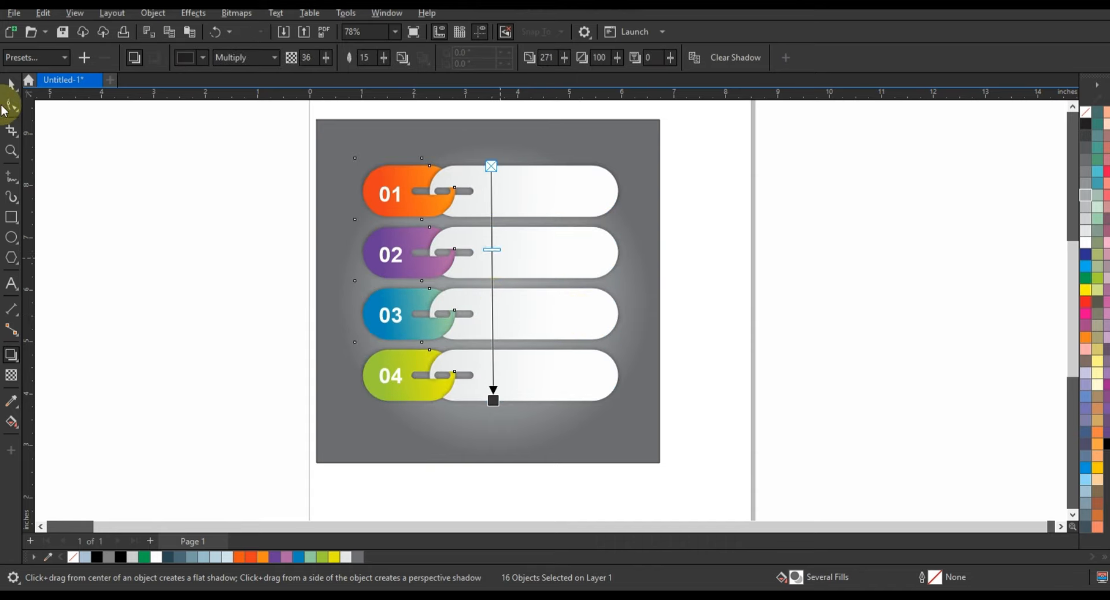
pyautogui.click(153, 13)
pyautogui.click(191, 334)
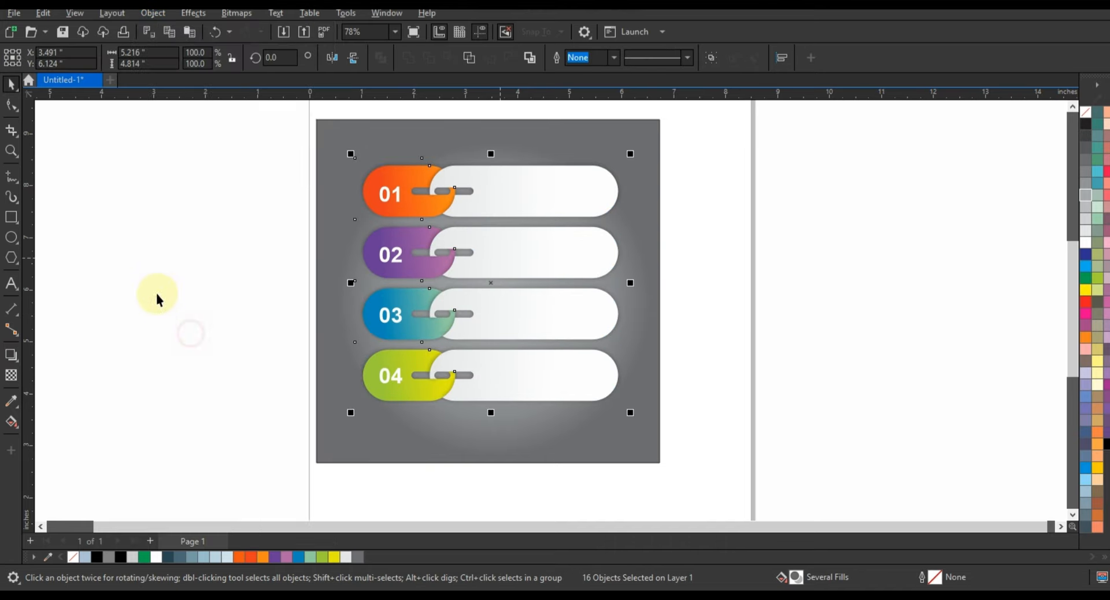
pyautogui.click(156, 294)
# Fill the four banner bodies with plain white
pyautogui.click(527, 254)
pyautogui.keyDown('shift'); pyautogui.click(526, 193); pyautogui.keyUp('shift')
pyautogui.keyDown('shift'); pyautogui.click(524, 382); pyautogui.keyUp('shift')
pyautogui.click(1086, 242)
pyautogui.click(875, 332)
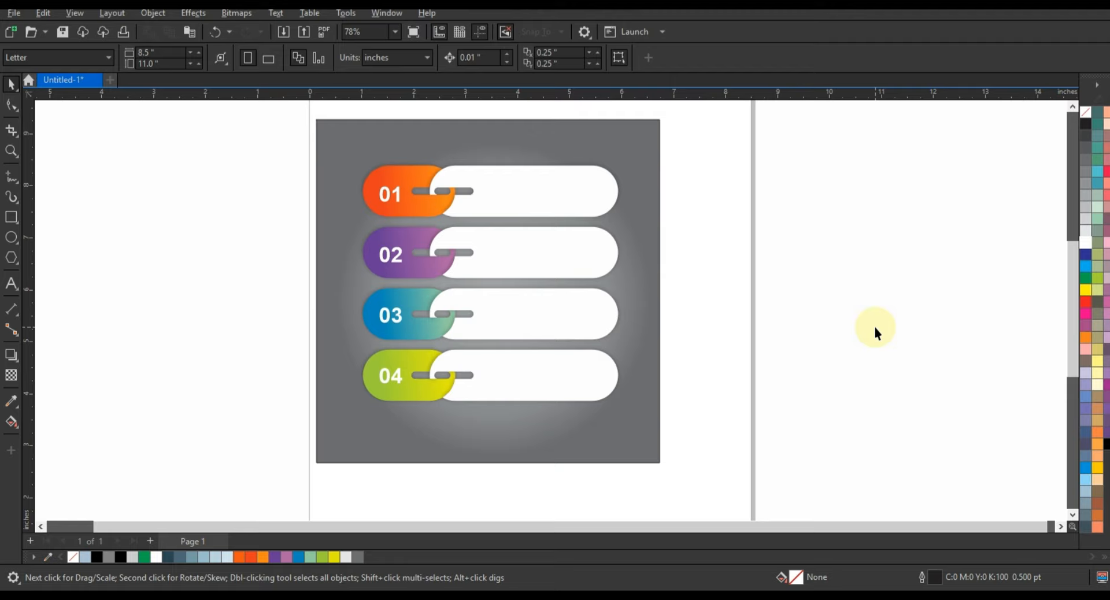
# Add the heading text INFOGRAPHIC in Arial 24 pt beside the page and make it bold
pyautogui.click(11, 283)
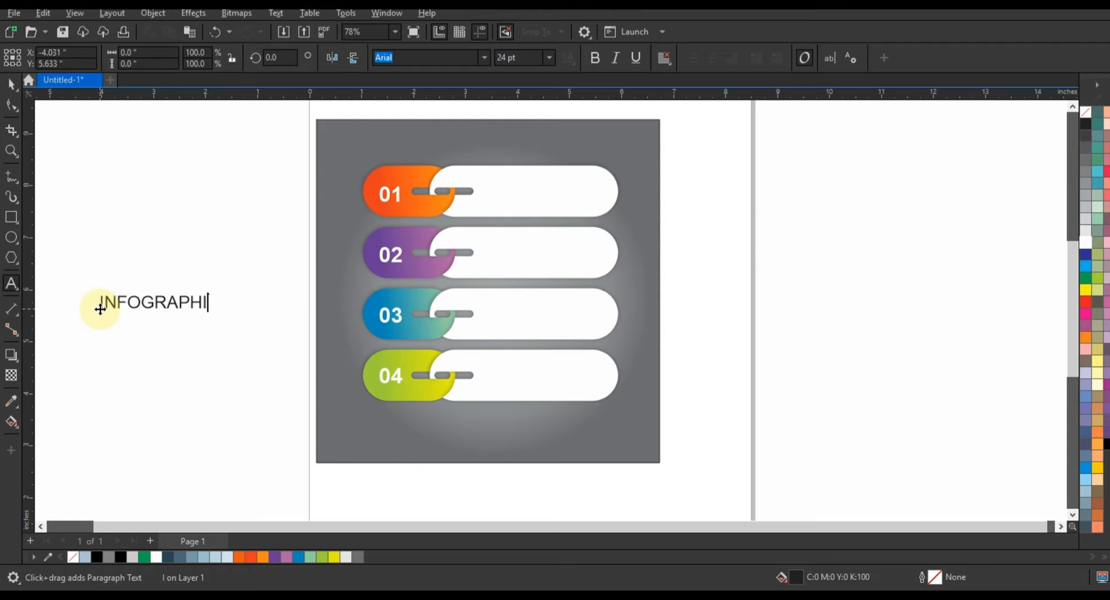
pyautogui.click(11, 84)
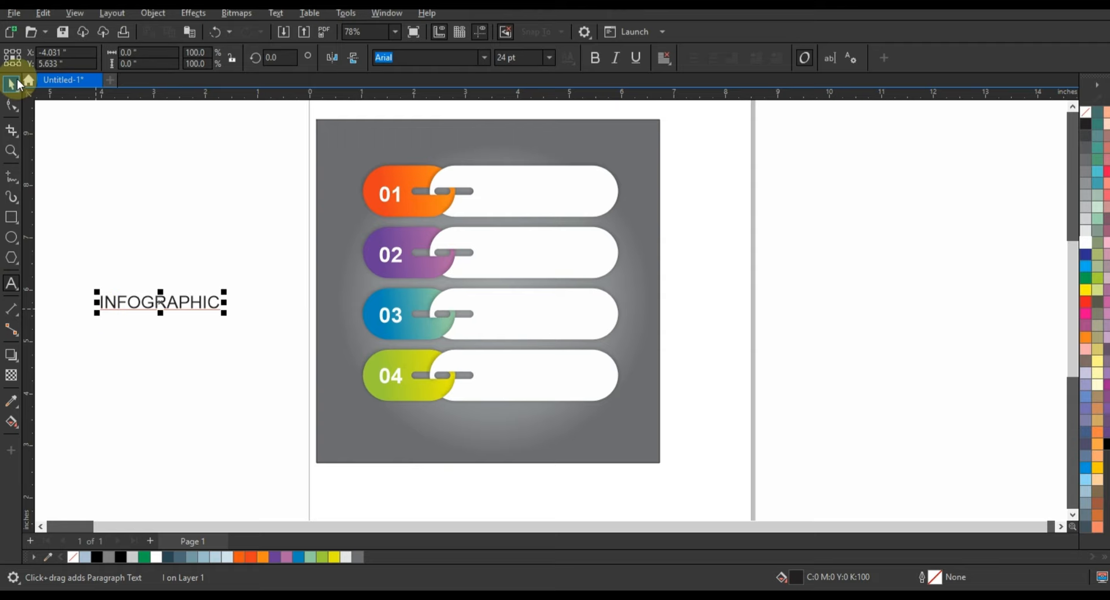
pyautogui.click(595, 57)
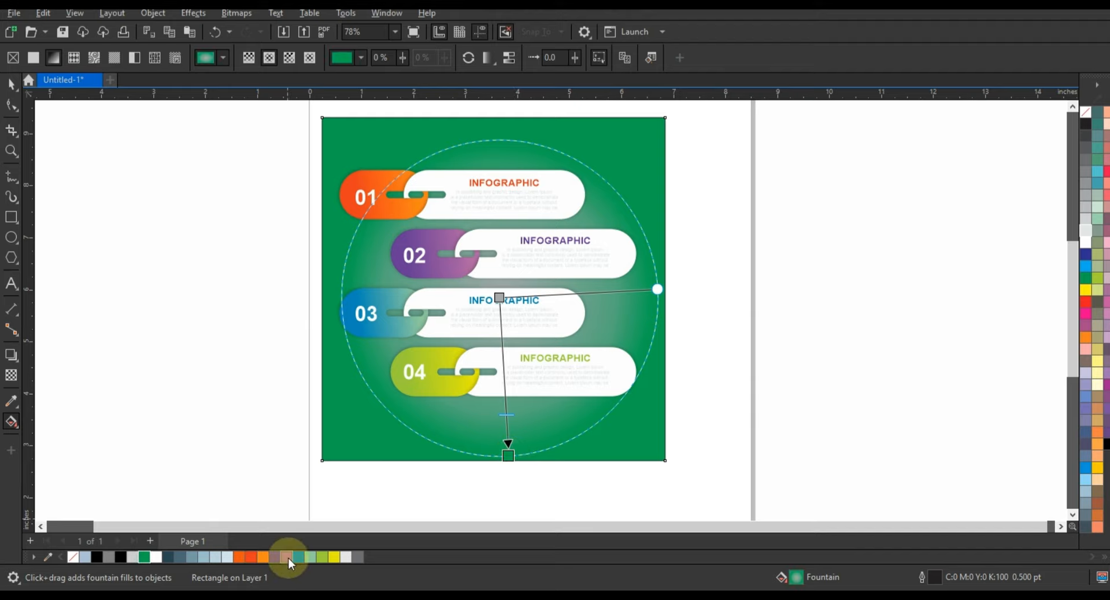
# Try a soft green and a cyan blue as the outer colour of the background's elliptical gradient
pyautogui.moveTo(489, 497); pyautogui.dragTo(509, 456)
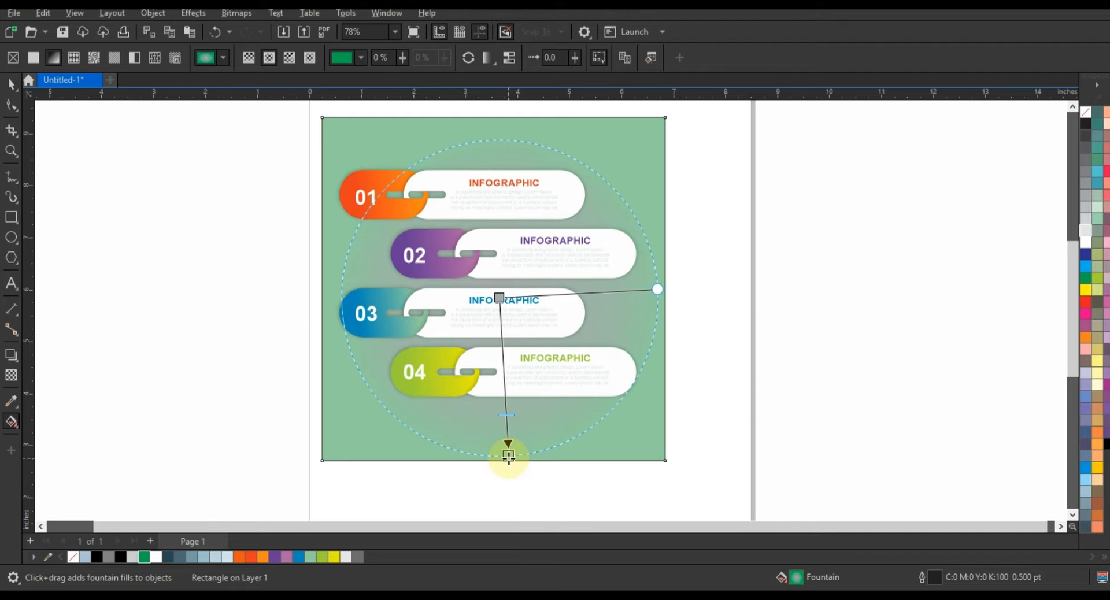
pyautogui.moveTo(1096, 172); pyautogui.dragTo(1037, 223)
pyautogui.moveTo(509, 457); pyautogui.dragTo(508, 457)
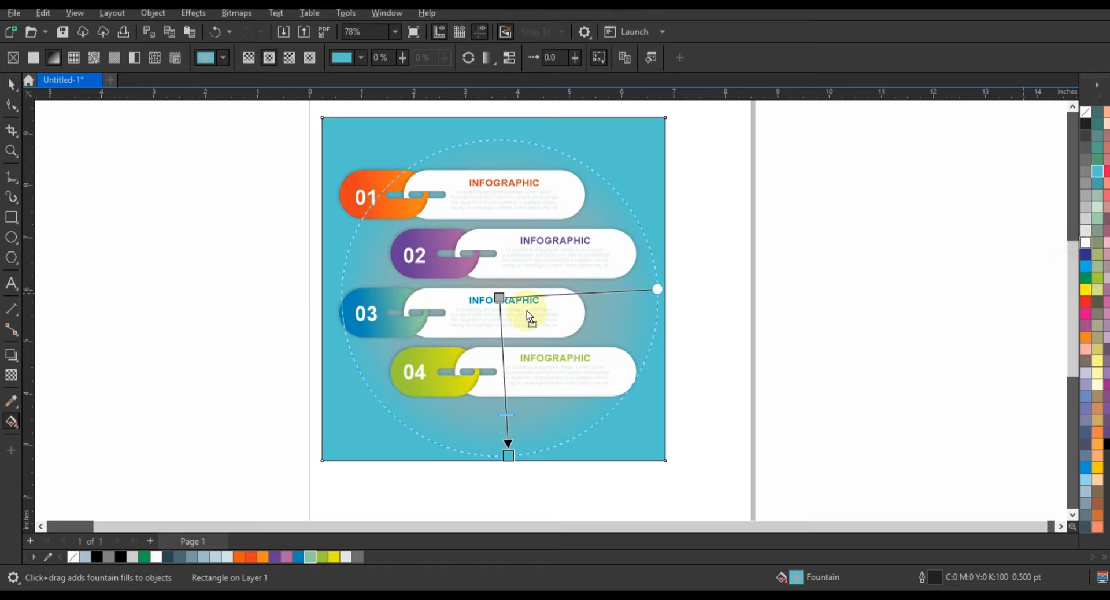
# Set the background gradient's centre to white and extend its radius beyond the square
pyautogui.moveTo(500, 298); pyautogui.dragTo(499, 298)
pyautogui.moveTo(509, 457); pyautogui.dragTo(525, 516)
pyautogui.click(4, 111)
pyautogui.click(11, 83)
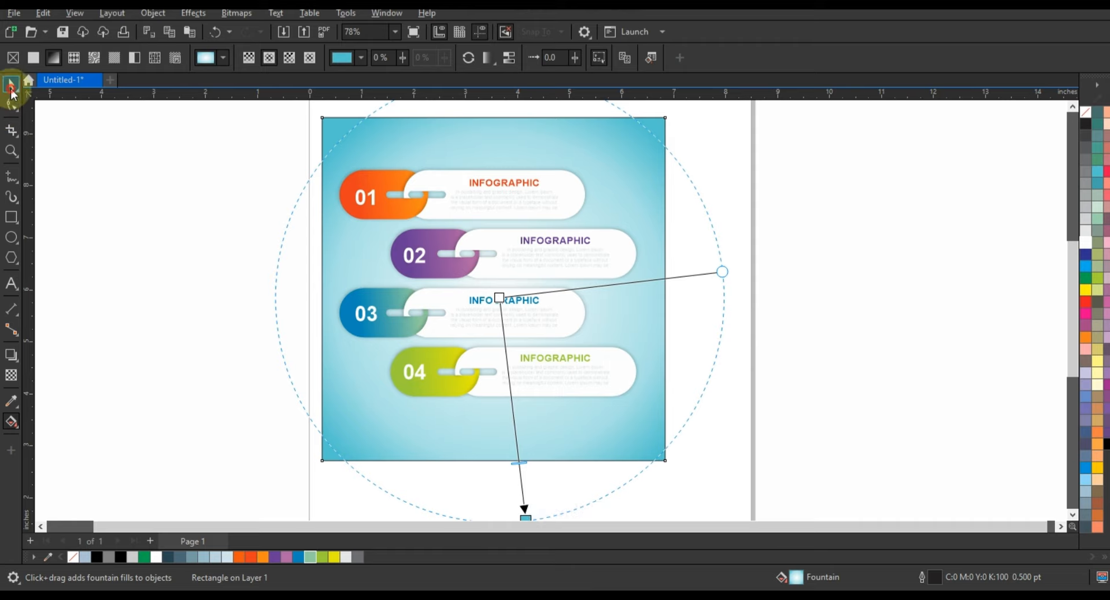
# Widen the background rectangle to about 7.19 in and remove its outline
pyautogui.moveTo(671, 290); pyautogui.dragTo(685, 293)
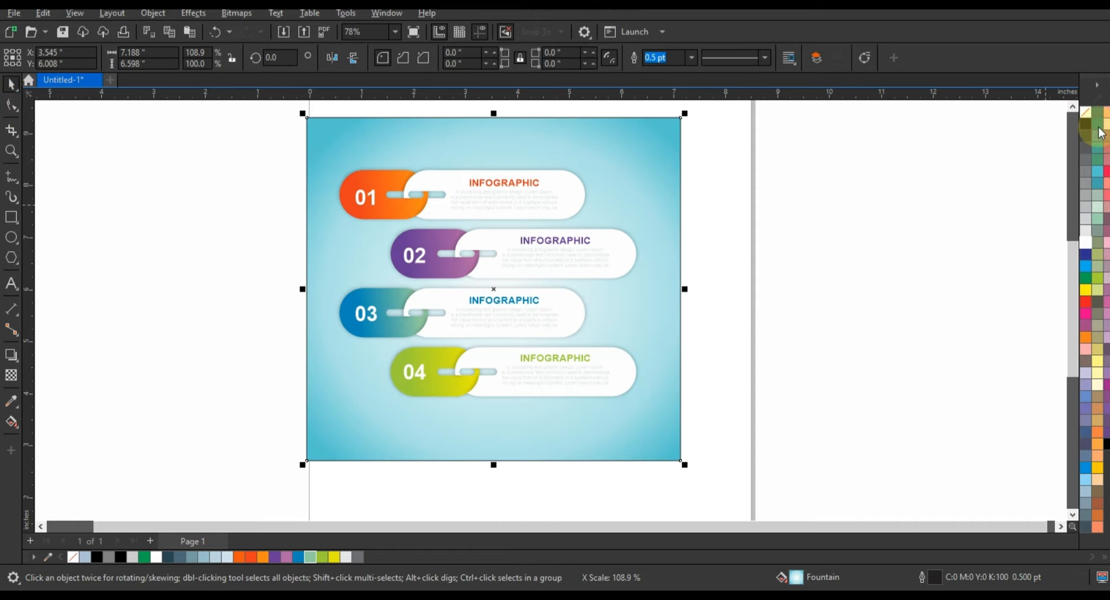
pyautogui.rightClick(1087, 113)
pyautogui.click(1076, 122)
# Change the background gradient's outer colour to light grey and shorten its radius slightly
pyautogui.press('g')
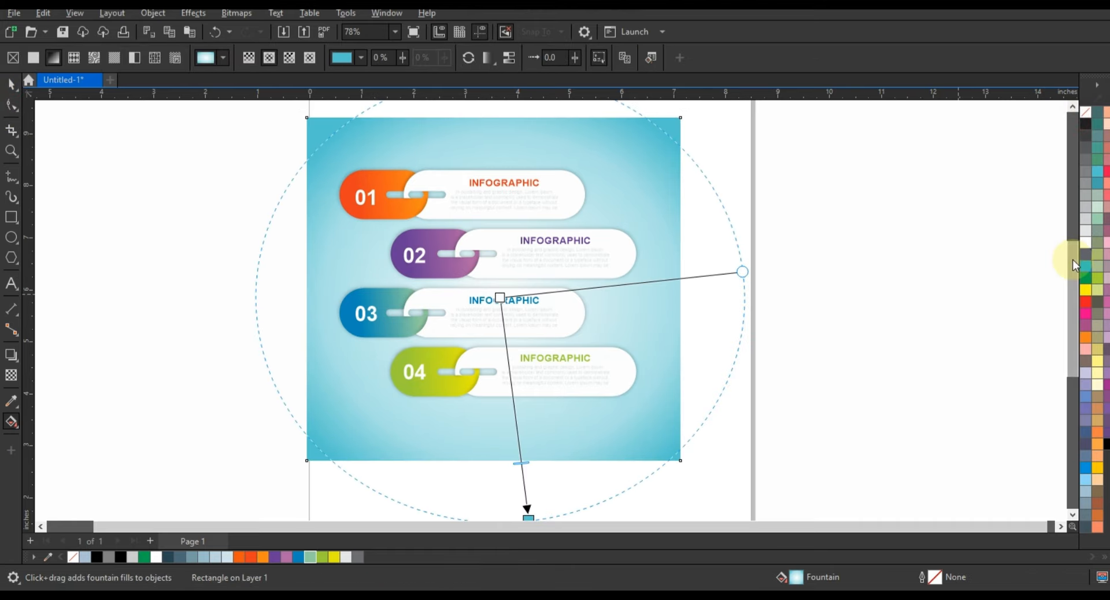
pyautogui.moveTo(1087, 230); pyautogui.dragTo(648, 428)
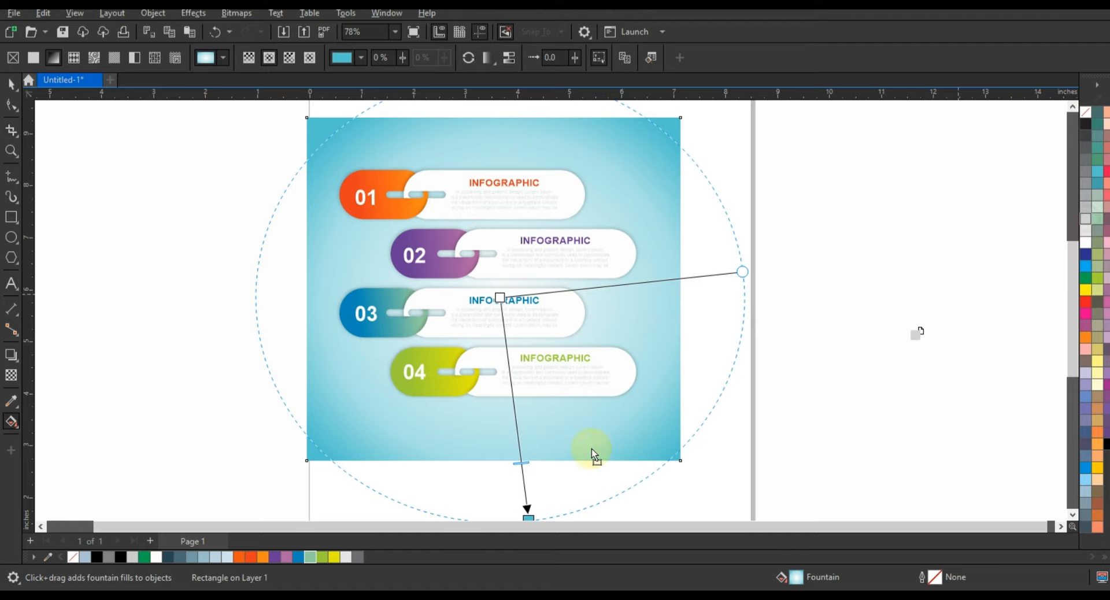
pyautogui.moveTo(530, 512); pyautogui.dragTo(530, 488)
pyautogui.click(10, 84)
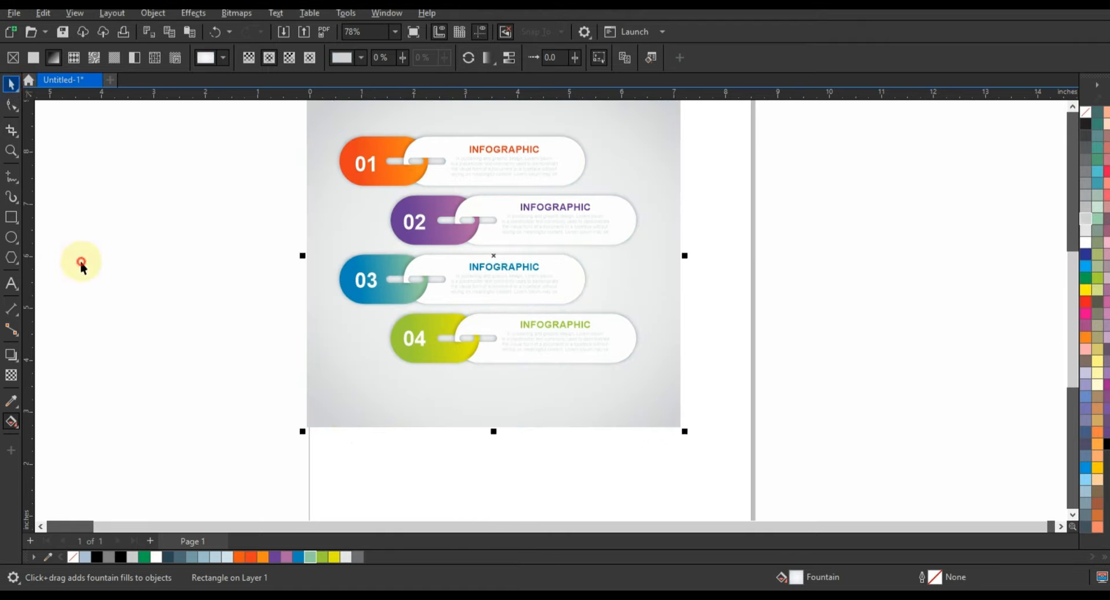
# Fit the infographic in the view and check it in a full-screen preview
pyautogui.press('F4')
pyautogui.click(925, 376)
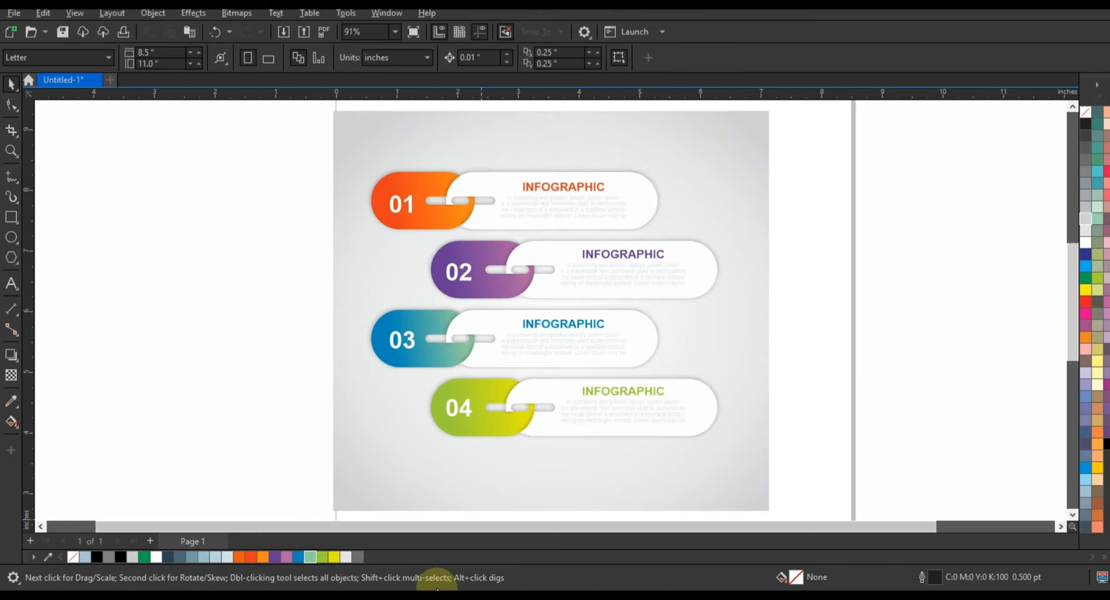
pyautogui.press('F9')
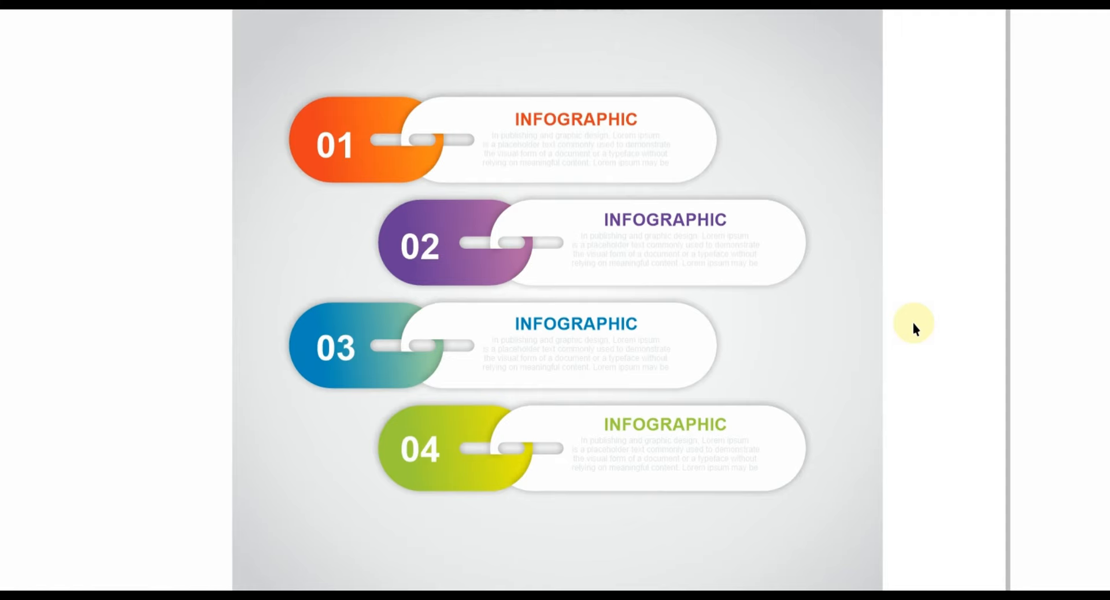
pyautogui.click(914, 322)
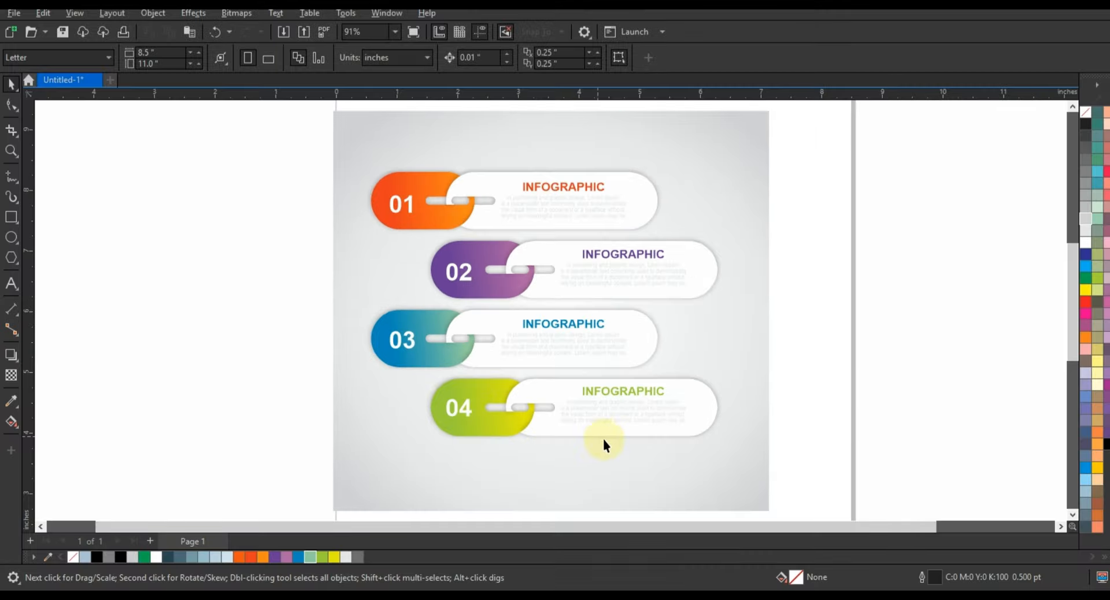
# Recolour the four small description paragraphs under the headings in a darker grey
pyautogui.click(642, 405)
pyautogui.keyDown('shift'); pyautogui.click(587, 345); pyautogui.keyUp('shift')
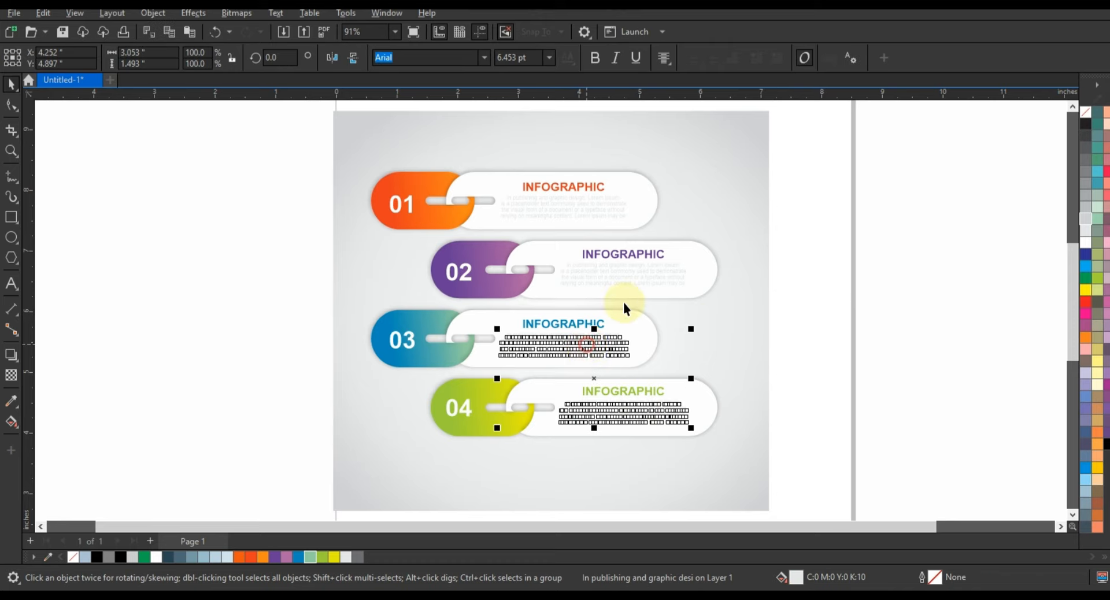
pyautogui.keyDown('shift'); pyautogui.click(626, 276); pyautogui.keyUp('shift')
pyautogui.keyDown('shift'); pyautogui.click(597, 208); pyautogui.keyUp('shift')
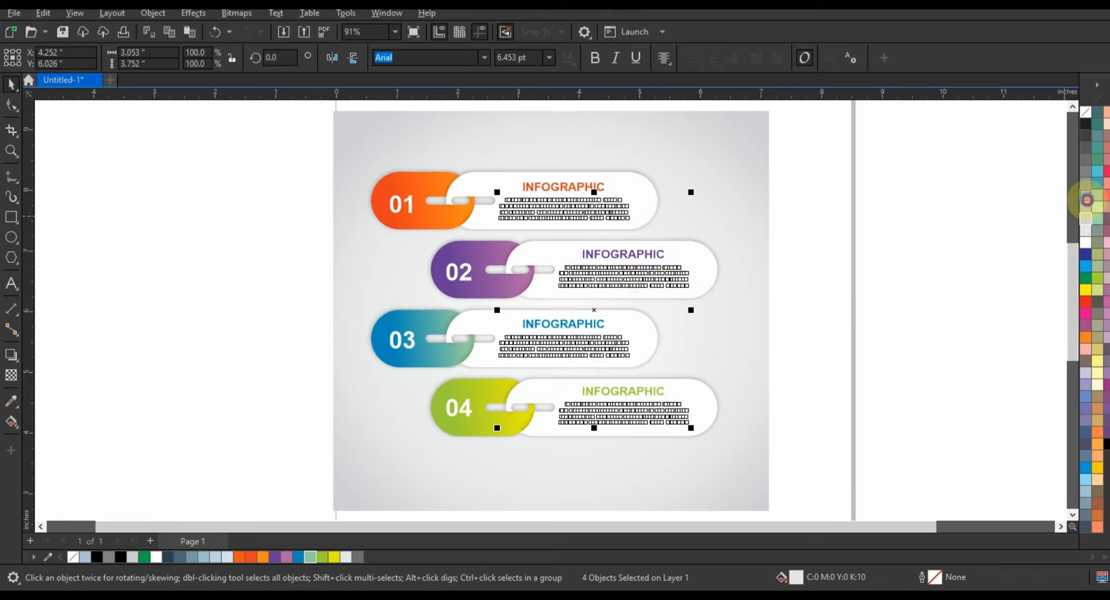
pyautogui.click(967, 261)
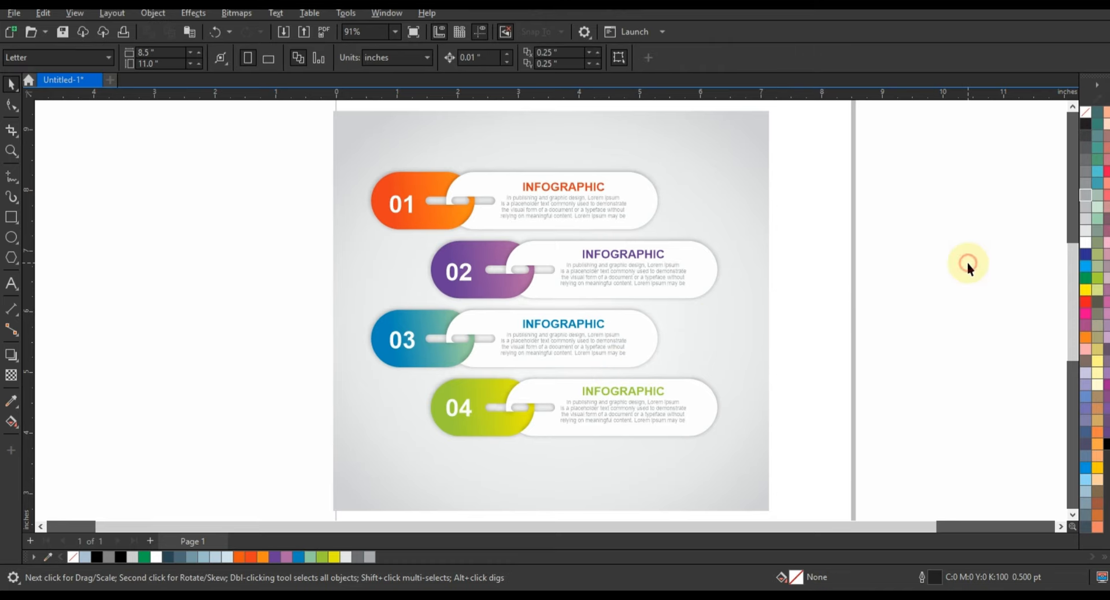